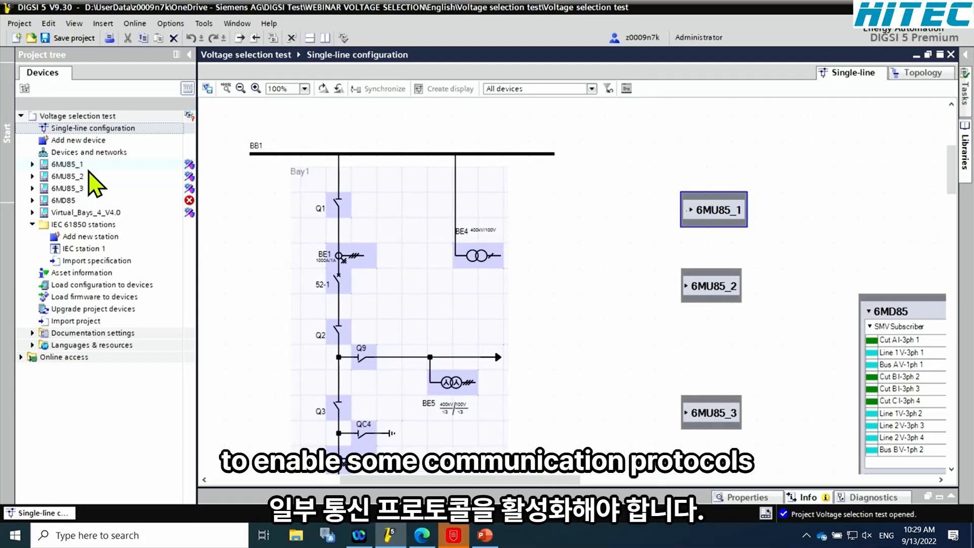
Show the communication protocol settings of the Ethernet module ETH-BD-2FO in the hardware configuration of 6MU85_1
left_click(32, 165)
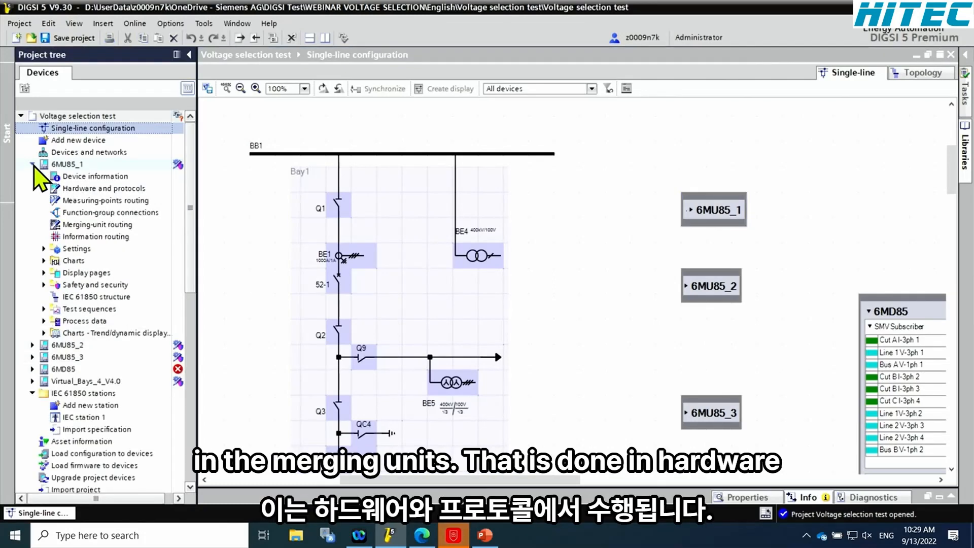
double_click(92, 190)
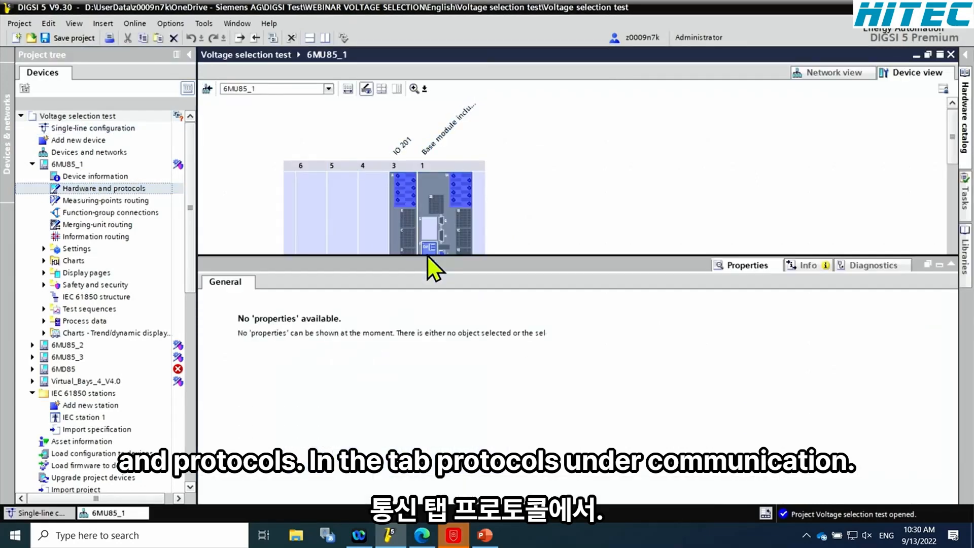
left_click(429, 251)
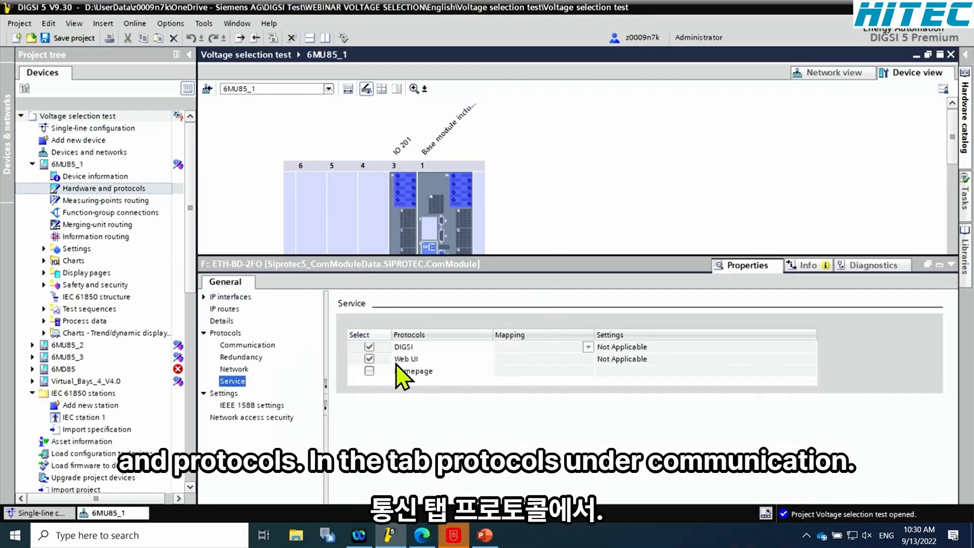
left_click(254, 345)
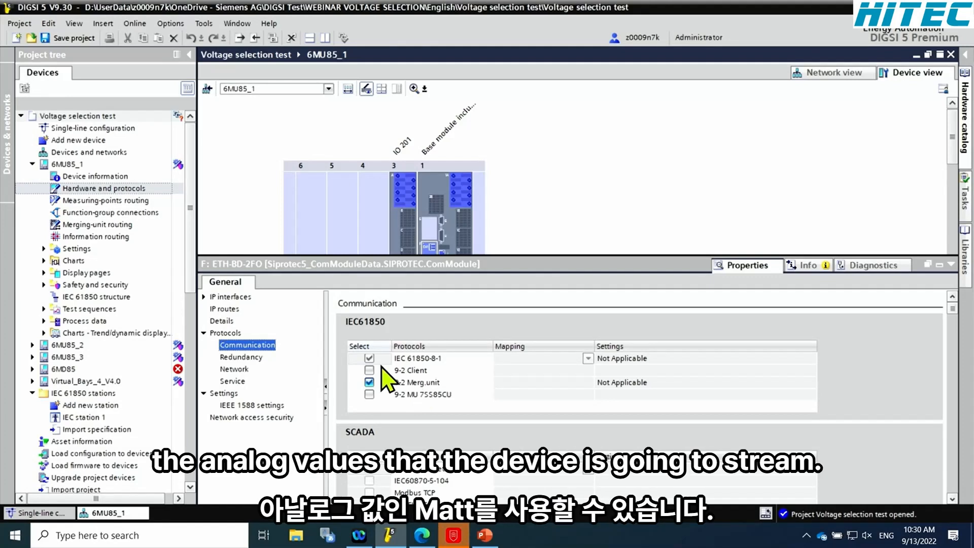
Examine the merging-unit routing of 6MU85_1, checking which measuring points are assigned to each SMV stream
double_click(110, 228)
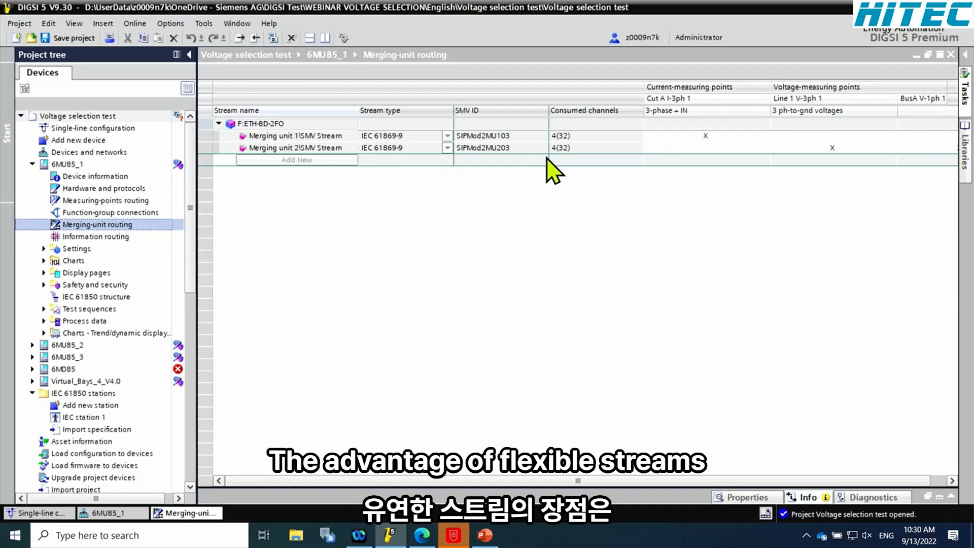
left_click(415, 140)
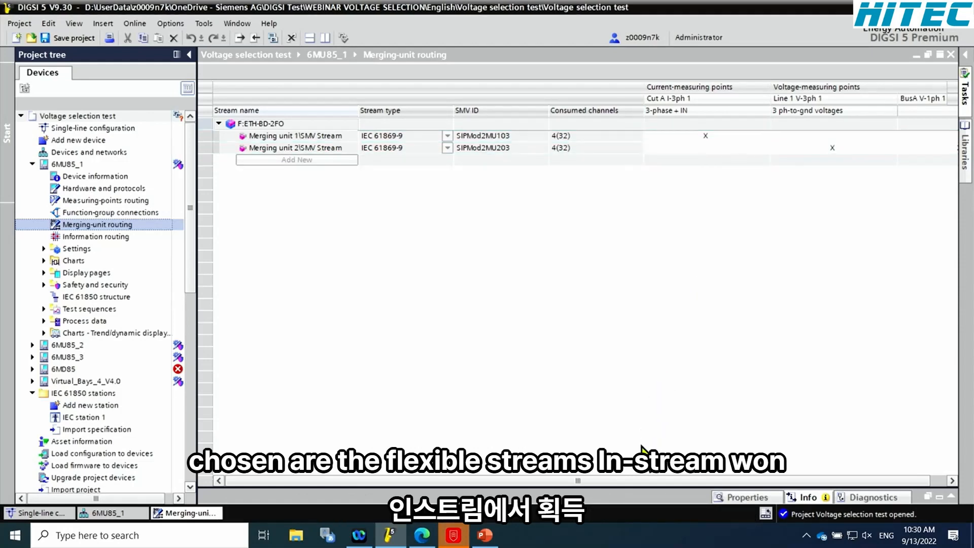
left_click_drag(642, 479, 693, 480)
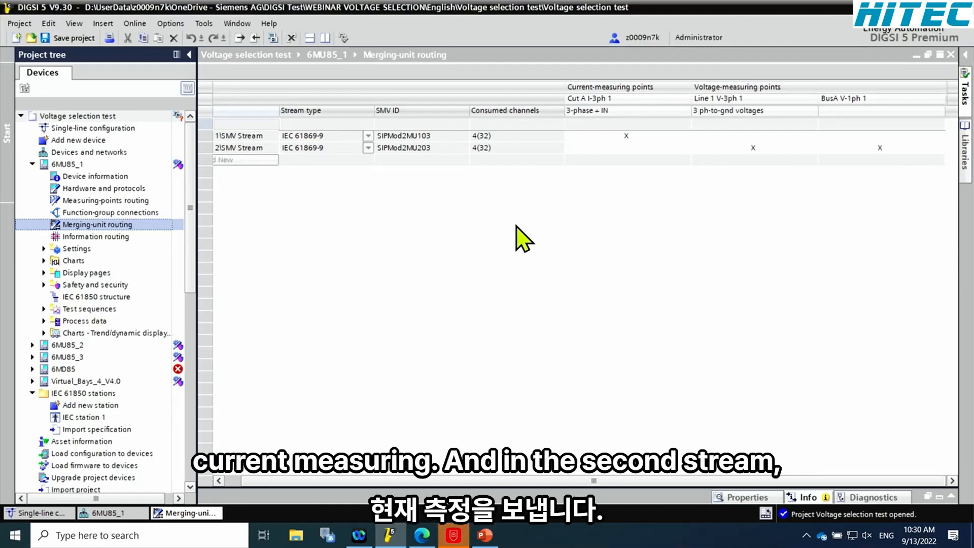
left_click(374, 209)
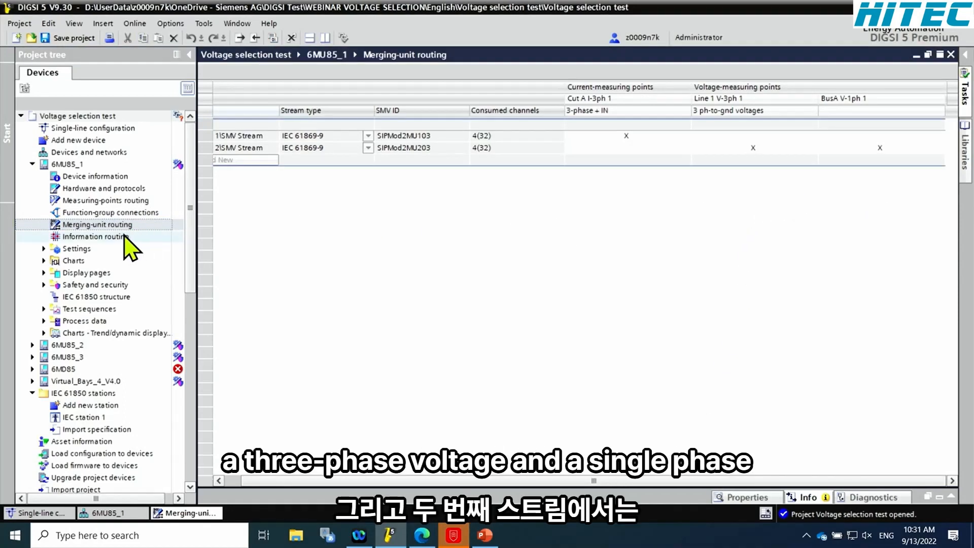
Show the communication protocol settings of the Ethernet module ETH-BD-2FO in the hardware configuration of 6MD85
left_click(32, 164)
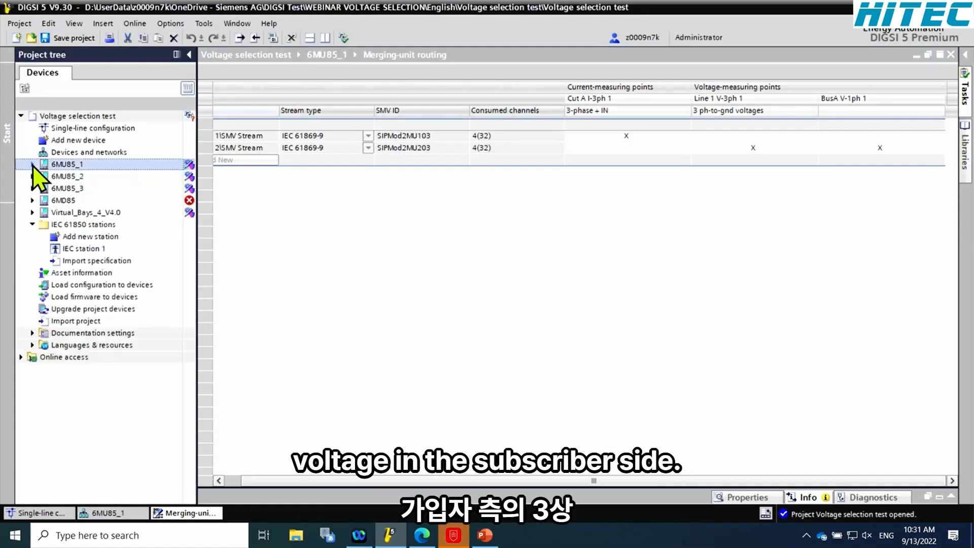
left_click(32, 200)
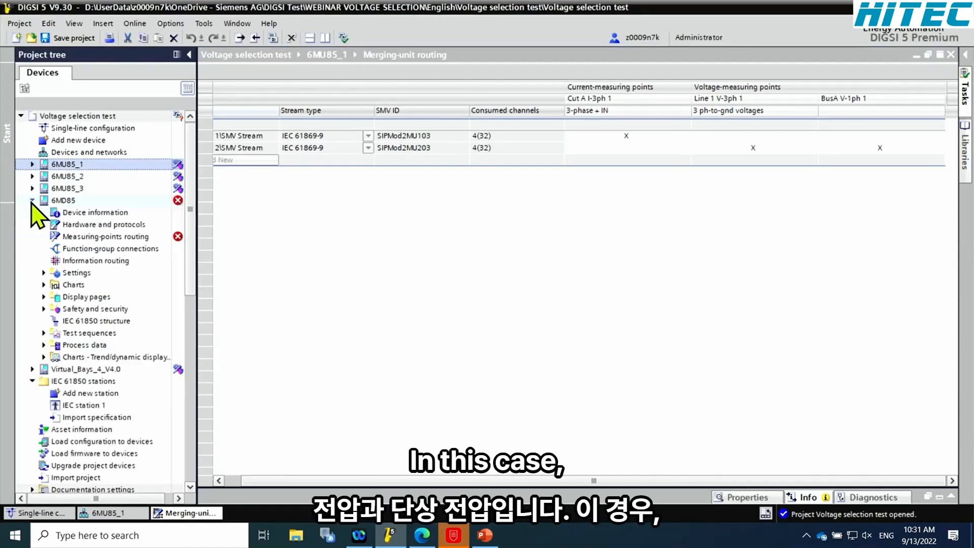
double_click(100, 225)
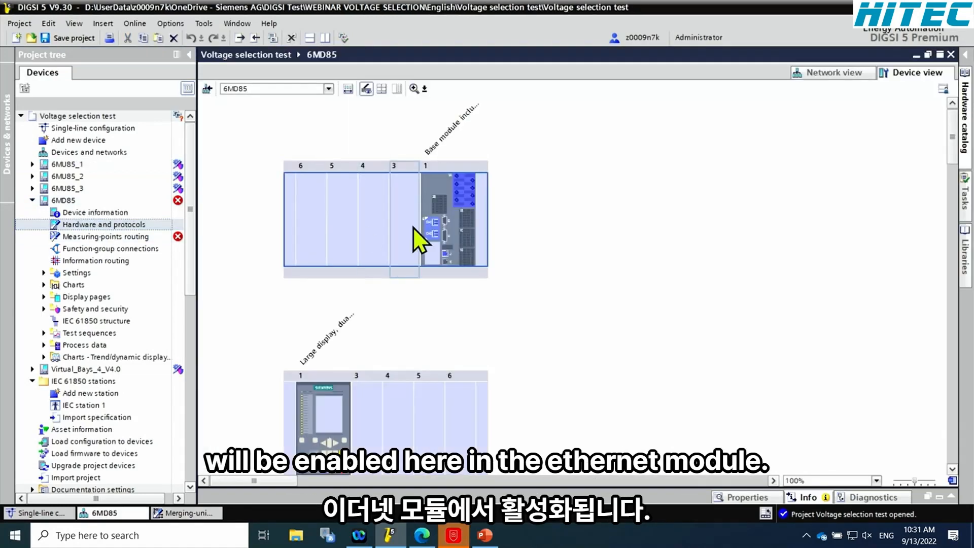
double_click(436, 222)
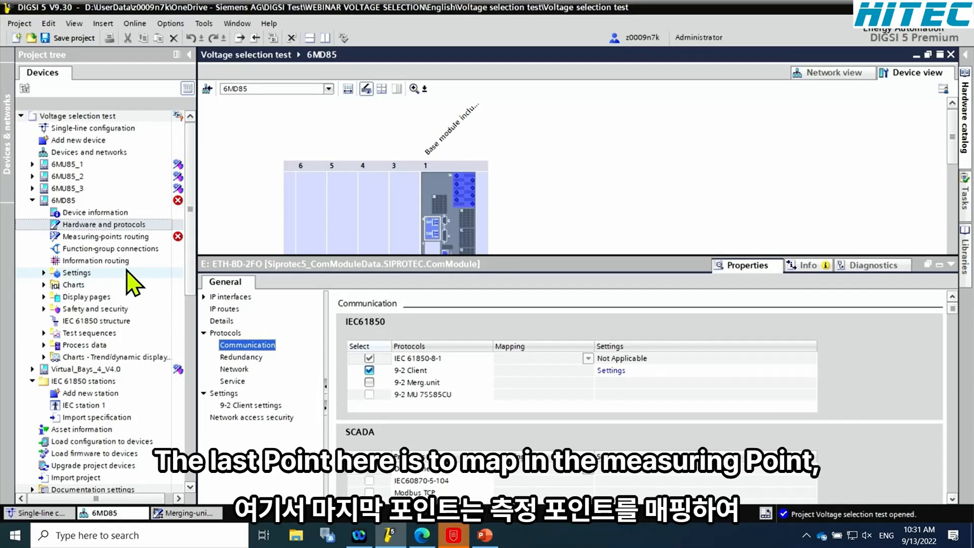
Review the process bus client routing of the current- and voltage-measuring points of 6MD85
left_click(125, 251)
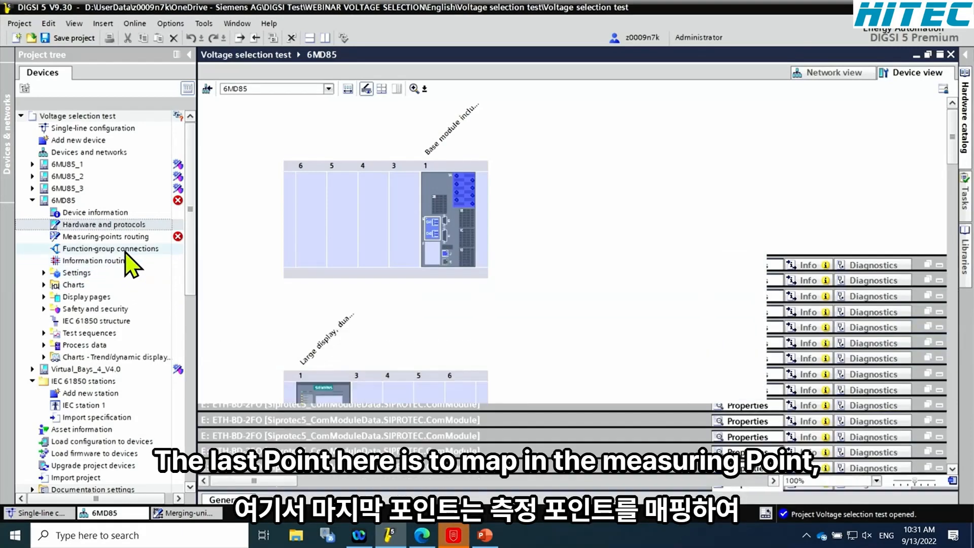
double_click(127, 251)
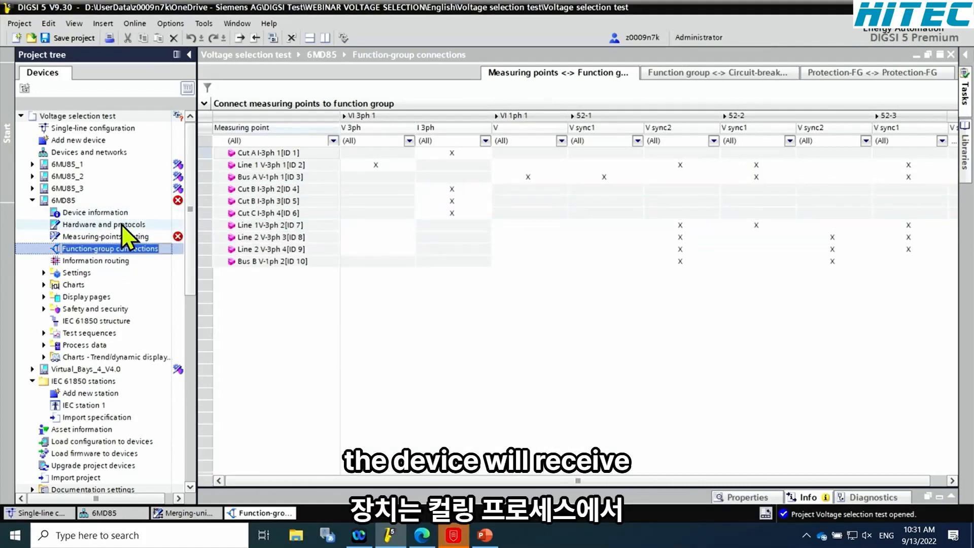
double_click(124, 236)
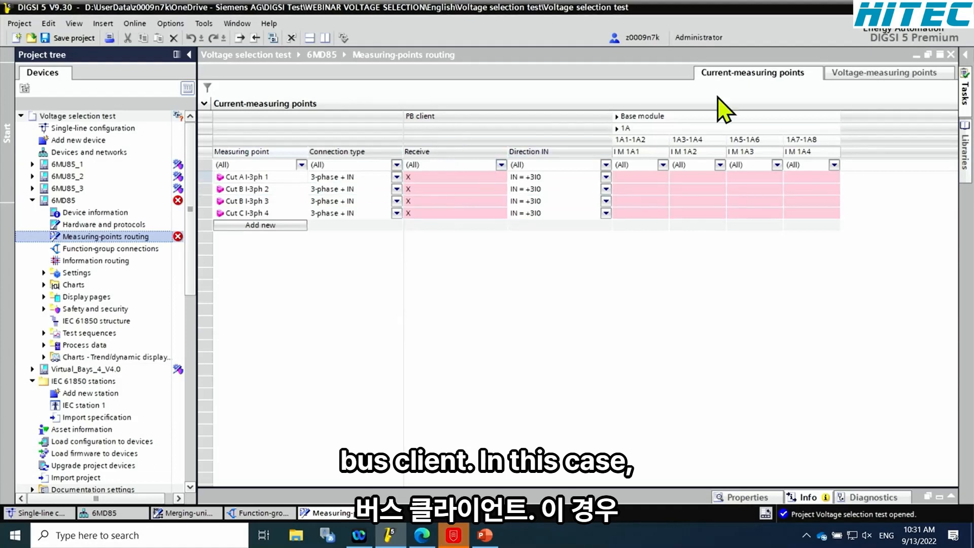
left_click(850, 76)
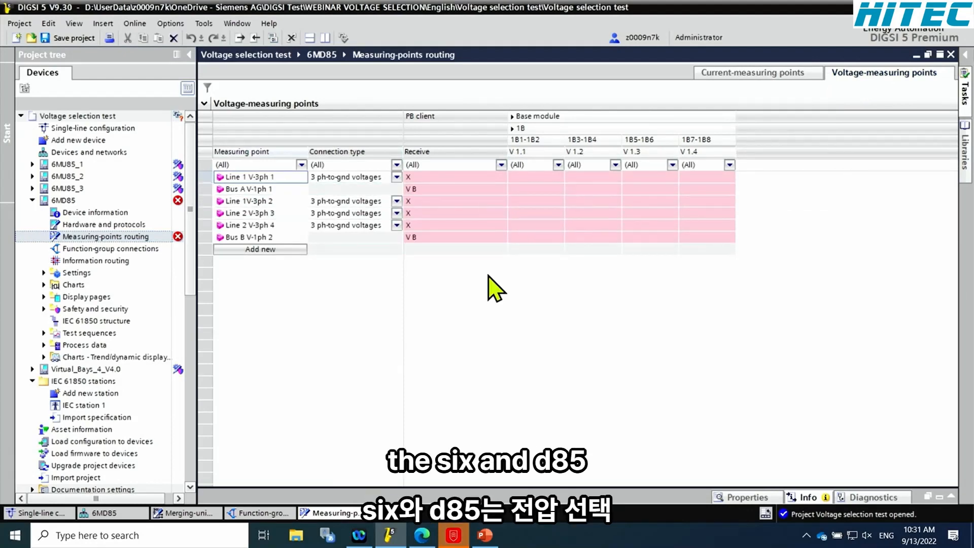
left_click(37, 201)
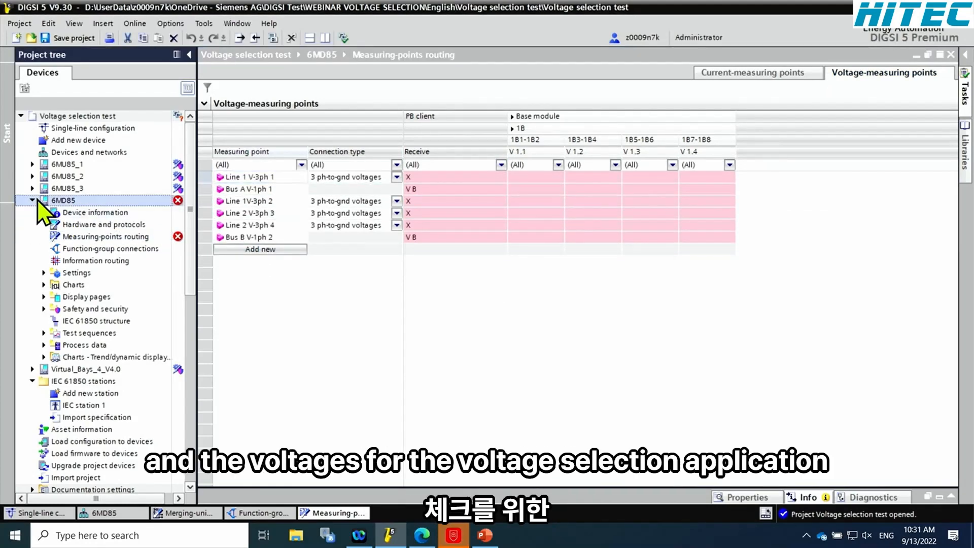
left_click(33, 200)
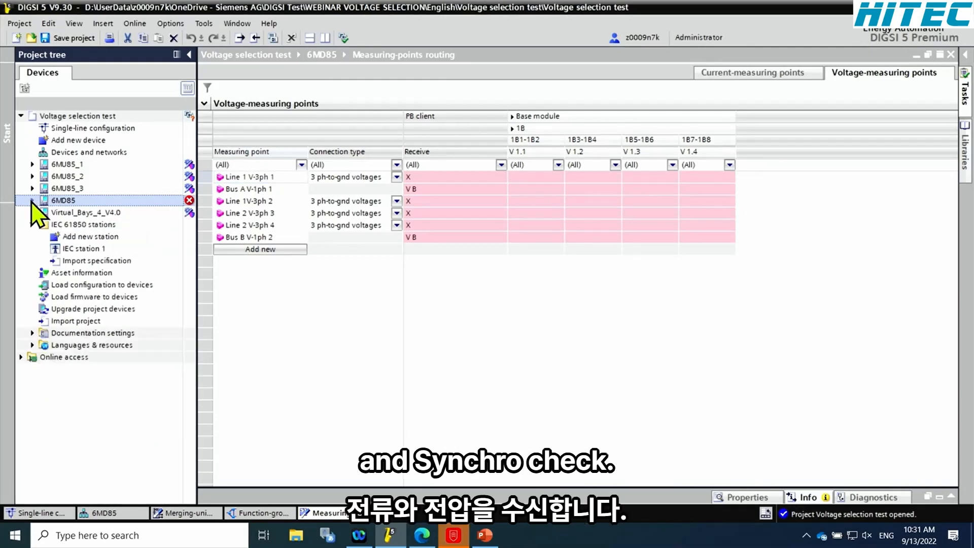
Open the single-line configuration, hide the project tree and examine the bay between busbars with its circuit breakers
double_click(133, 127)
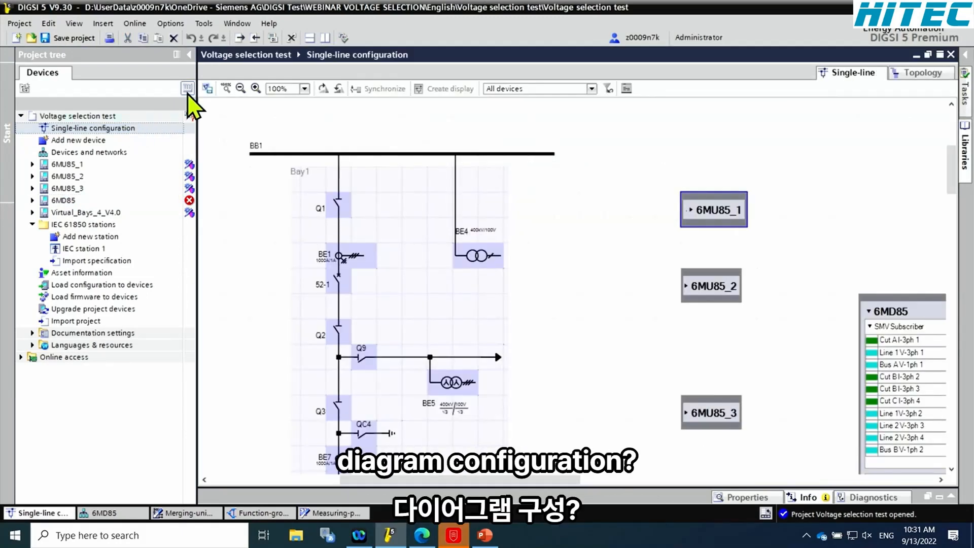
left_click(189, 55)
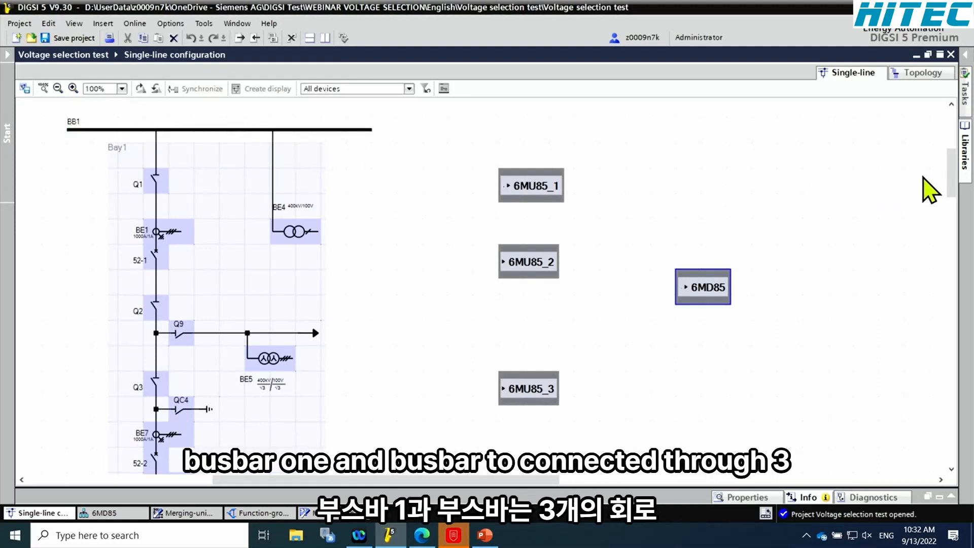
left_click_drag(949, 177, 950, 144)
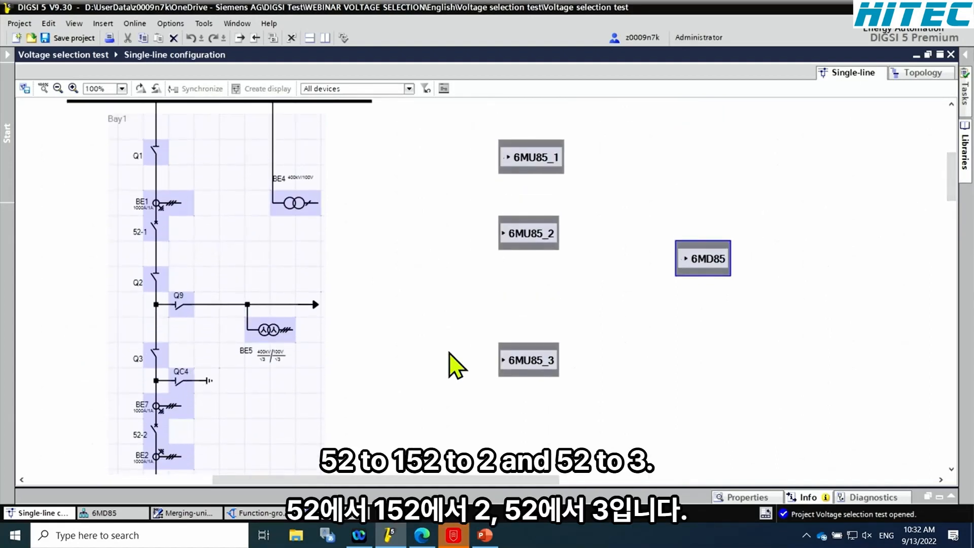
left_click_drag(945, 175, 948, 207)
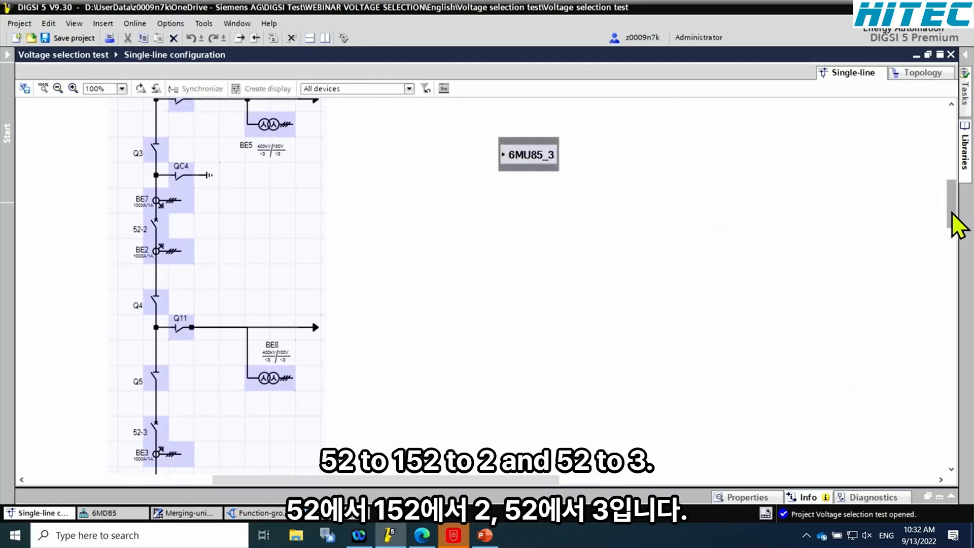
left_click_drag(950, 206, 949, 174)
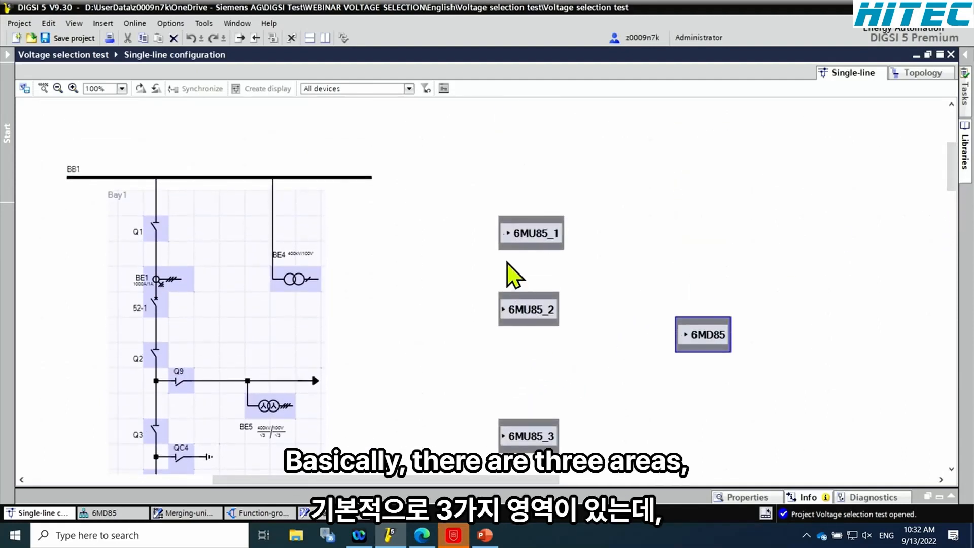
Move the device blocks 6MU85_1, 6MU85_2 and 6MU85_3 closer to their respective areas of Bay1 in the single-line diagram
left_click_drag(513, 243, 408, 296)
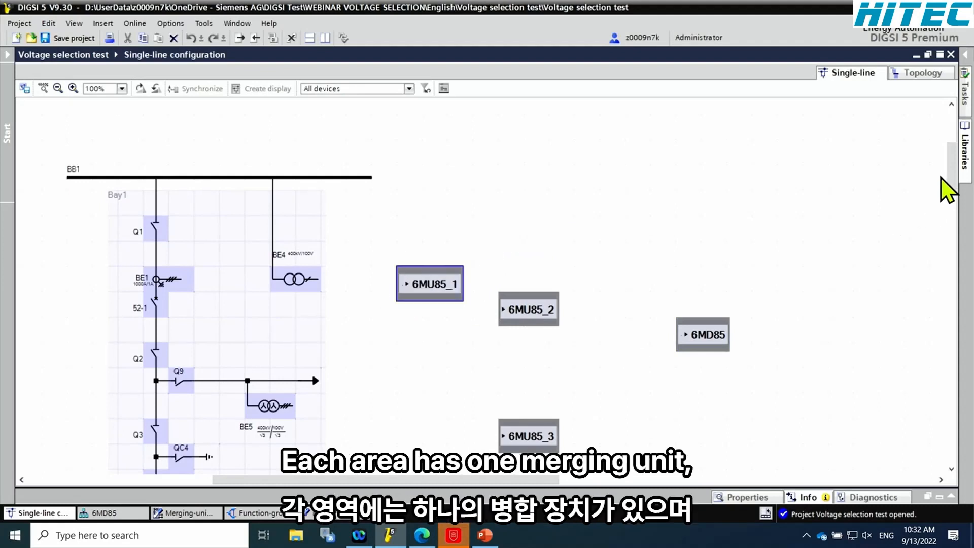
left_click_drag(950, 155, 954, 210)
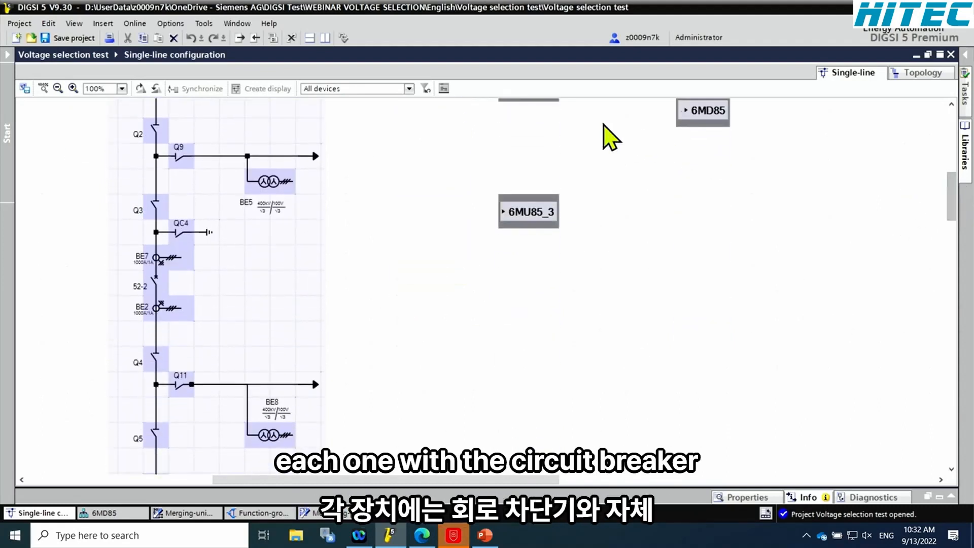
left_click_drag(552, 102, 420, 256)
left_click_drag(541, 223, 383, 445)
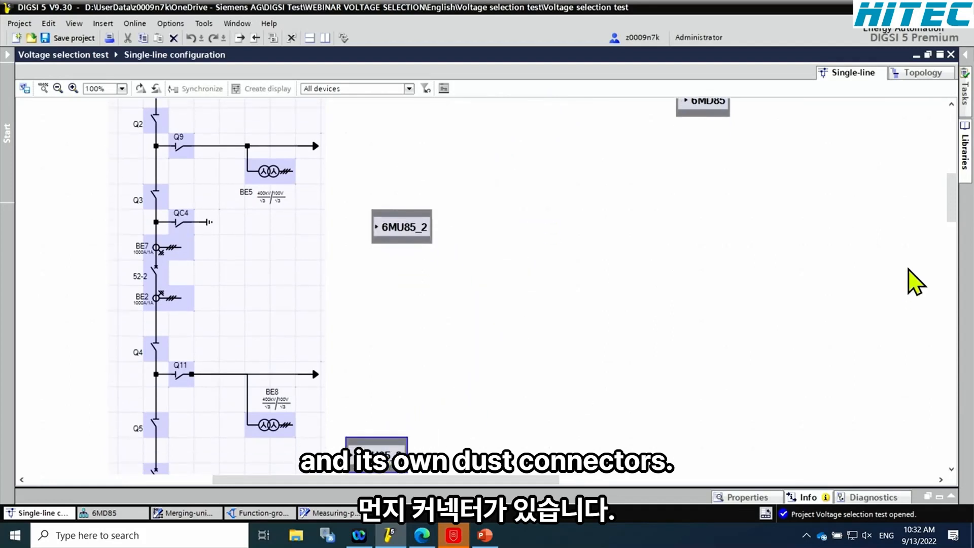
Expand 6MU85_1 and connect its SMV Publisher points: Cut A I-3ph 1 to BE1, Line 1 V-3ph 1 to BE5, BusA V-1ph 1 to BE4
left_click_drag(951, 213, 948, 176)
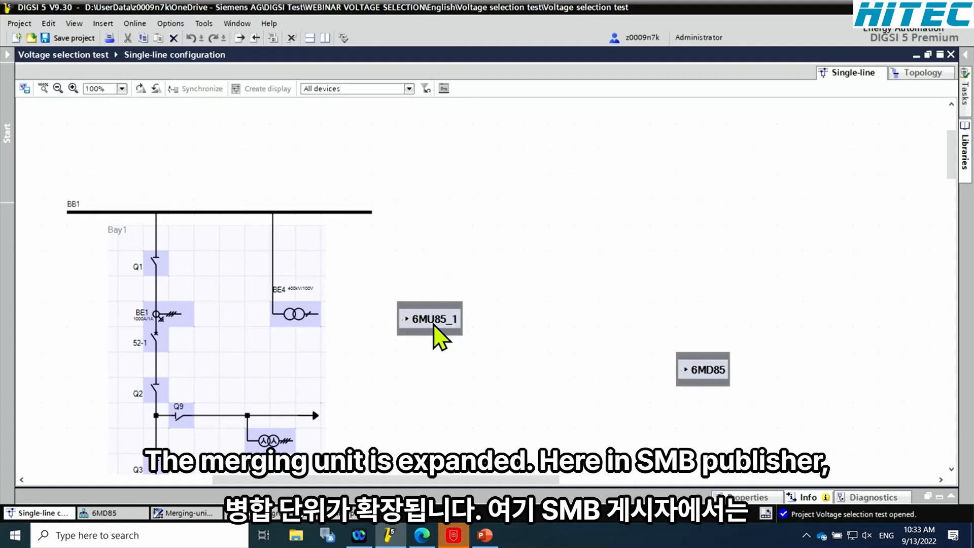
left_click(408, 319)
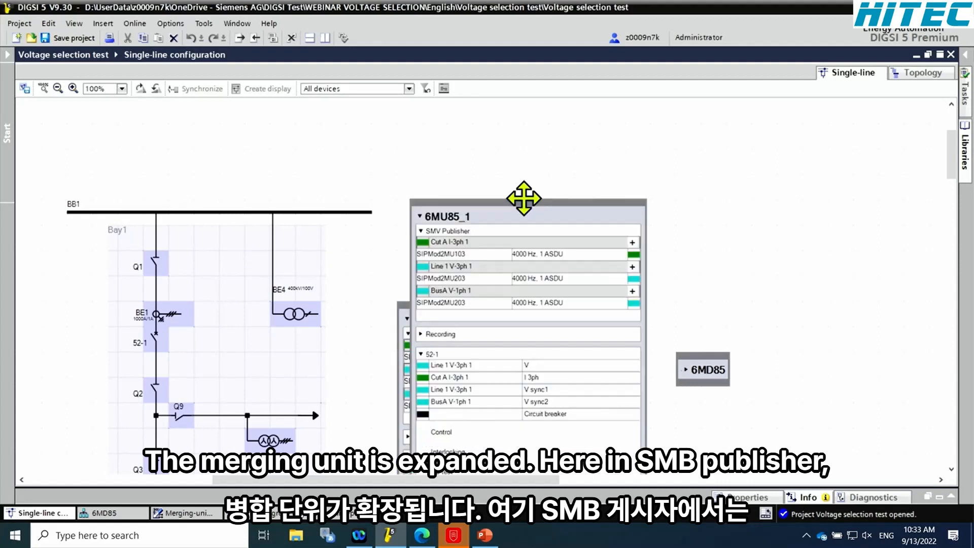
left_click_drag(373, 152, 116, 249)
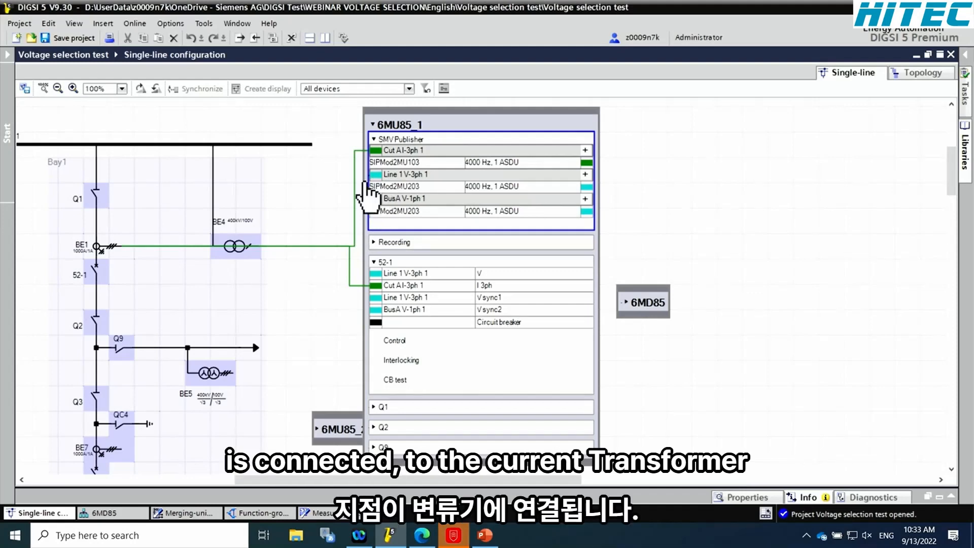
mouse_move(375, 176)
left_mouse_down()
mouse_move(239, 380)
mouse_move(231, 378)
left_mouse_up()
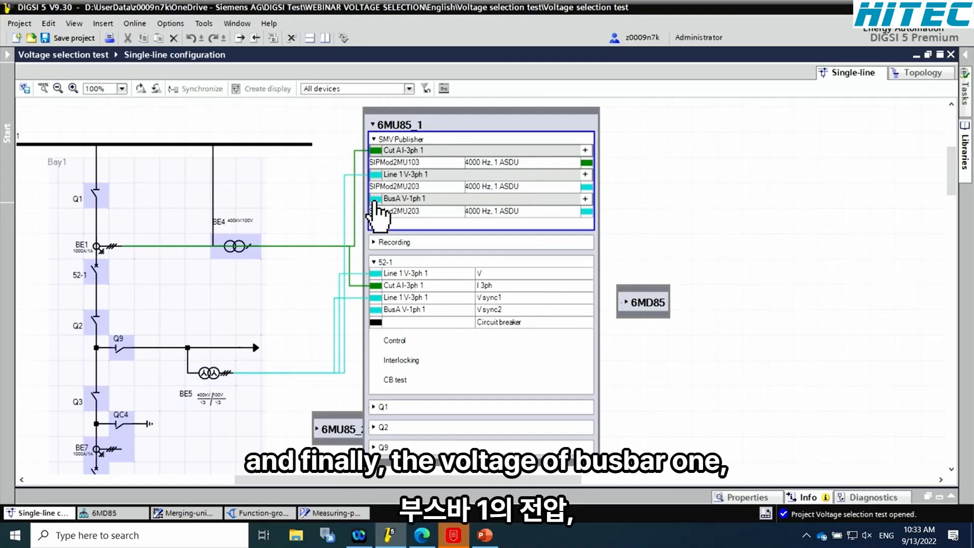
mouse_move(374, 203)
left_mouse_down()
mouse_move(245, 266)
mouse_move(258, 248)
left_mouse_up()
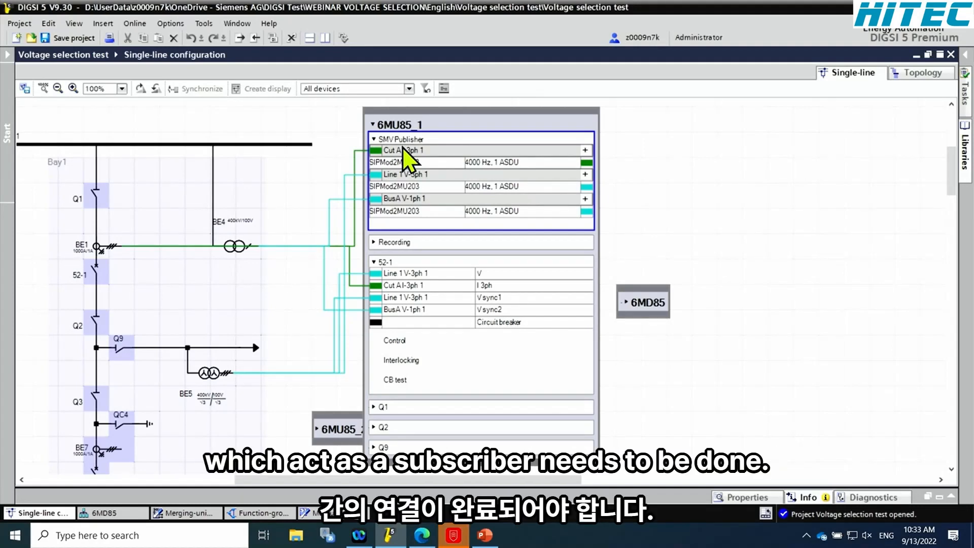
left_click(372, 126)
left_click(372, 125)
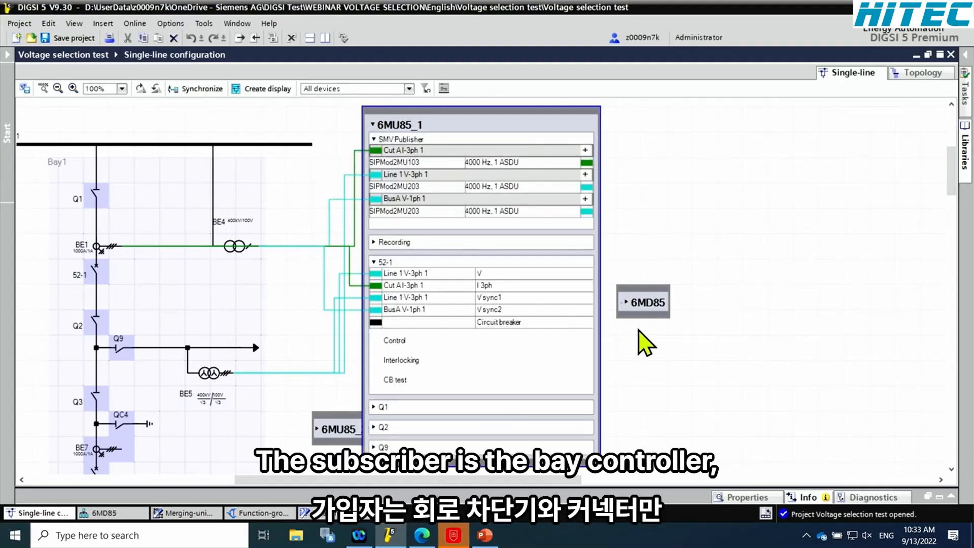
Expand and reposition the 6MD85 block, and connect the SIPMod2MU103 output of 6MU85_1 to its SMV Subscriber point Cut A I-3ph 1
left_click(626, 303)
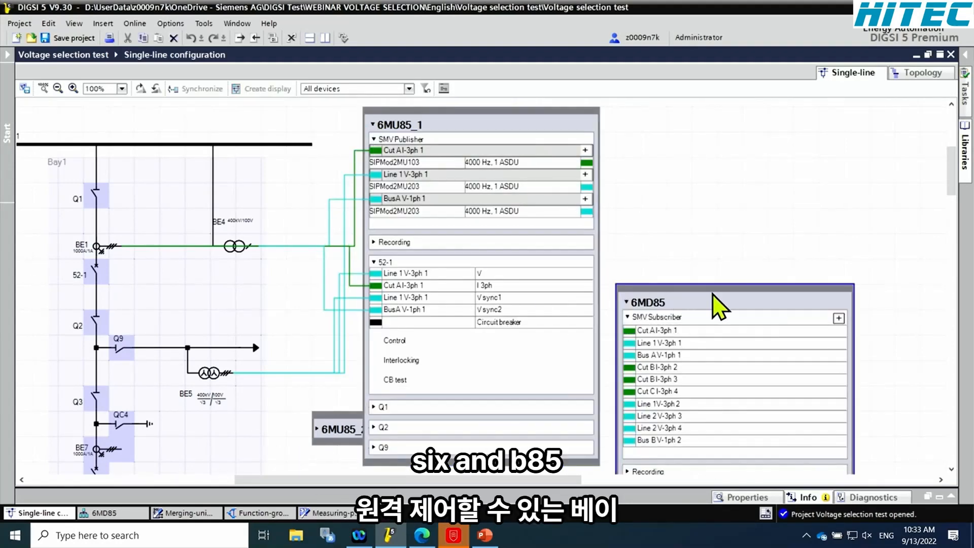
left_click_drag(733, 310, 794, 131)
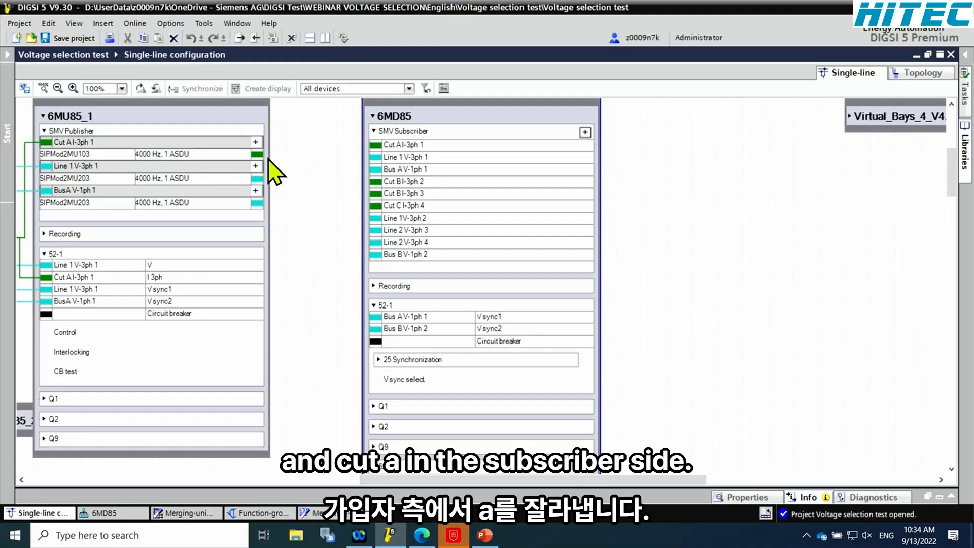
left_click_drag(257, 153, 376, 145)
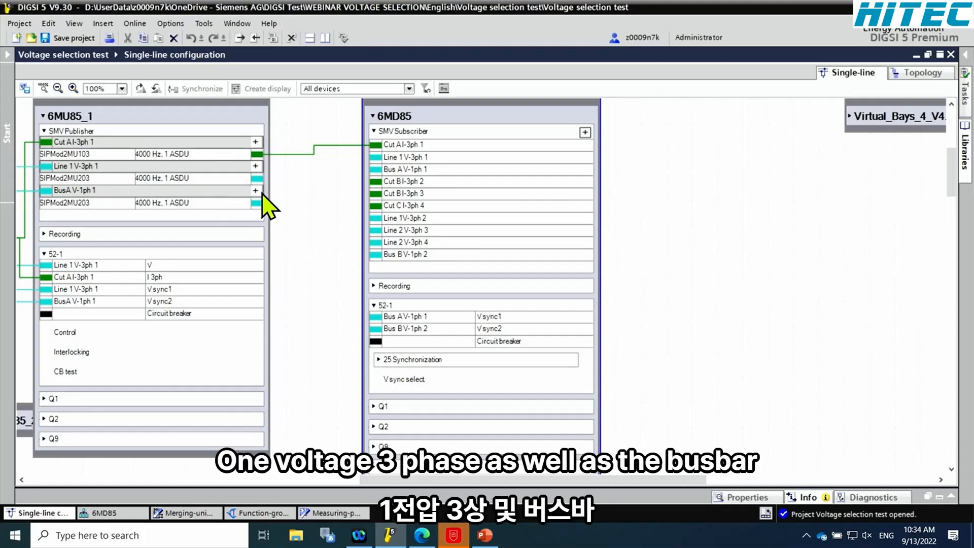
Connect the Line 1 V-3ph 1 and BusA V-1ph 1 outputs of 6MU85_1 to the matching 6MD85 subscriber points and collapse 6MU85_1
left_click_drag(256, 181, 375, 161)
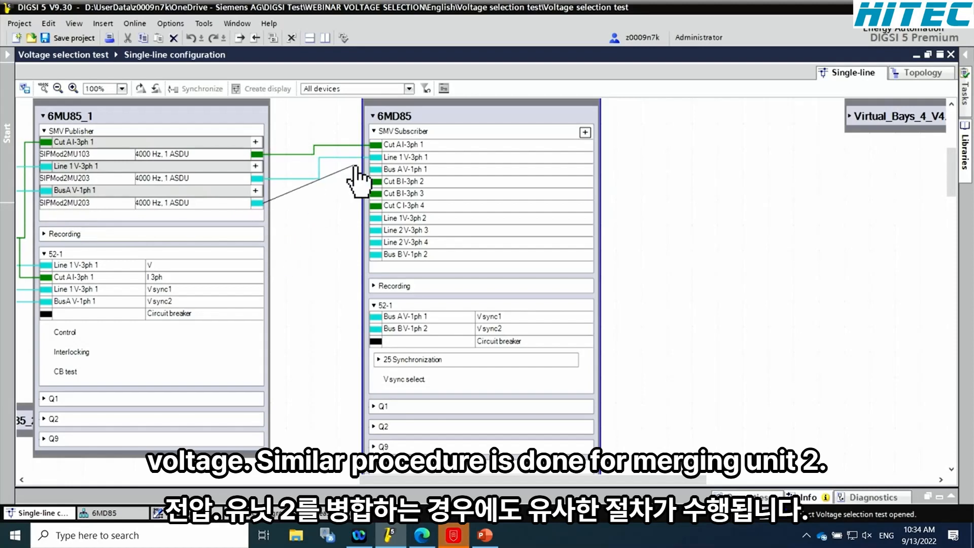
left_click(42, 116)
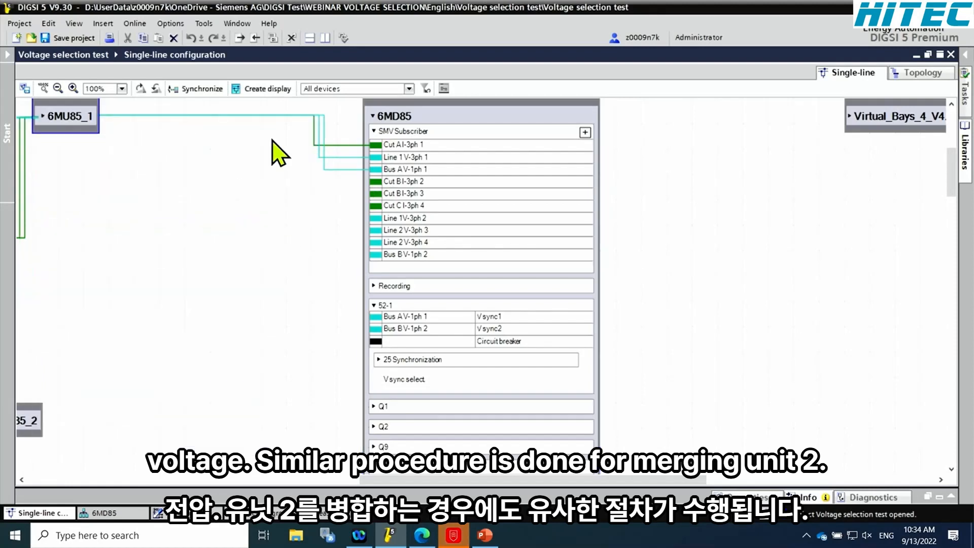
Filter the diagram to 6MU85_2 and connect its publisher points Cut B I-3ph 1 to BE7 and Cut B I-3ph 2 to BE2
left_click(409, 88)
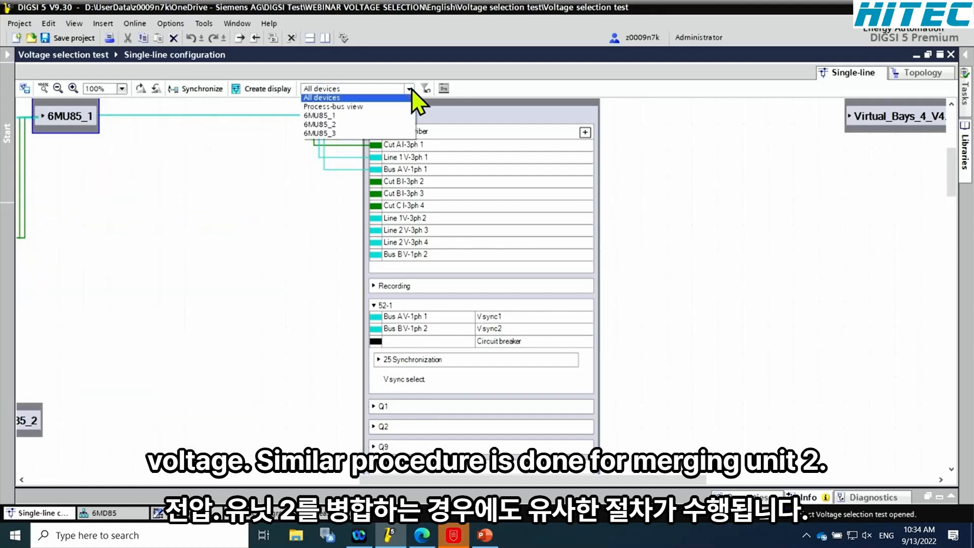
left_click(337, 126)
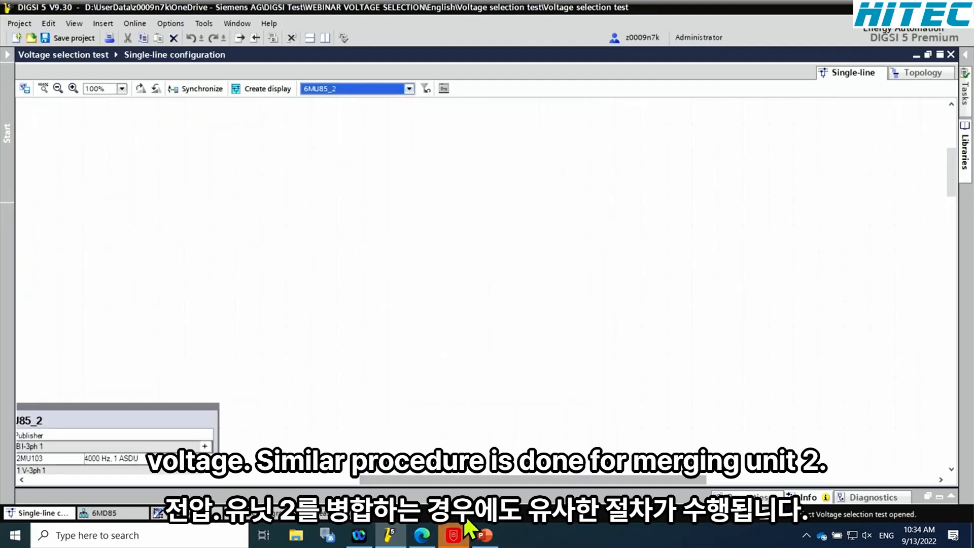
left_click_drag(481, 480, 353, 479)
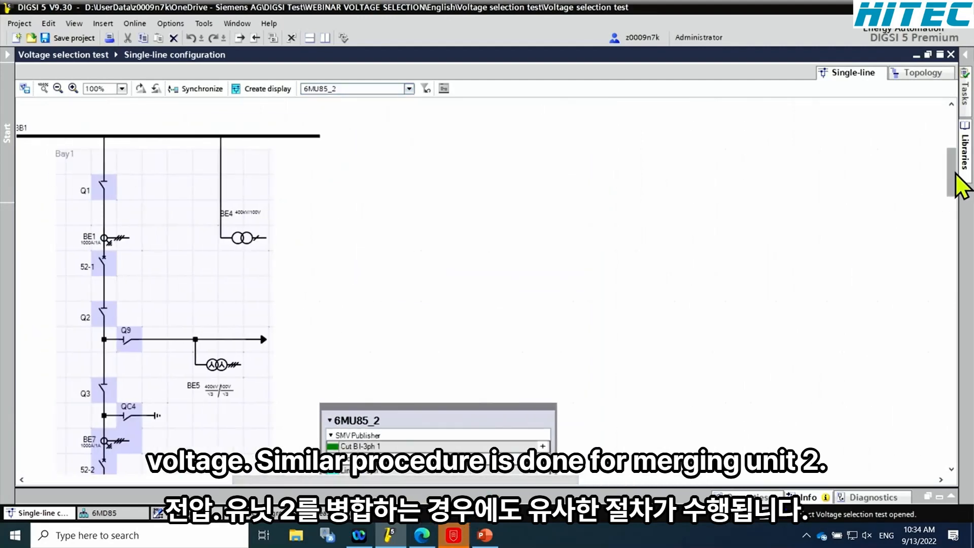
left_click_drag(956, 175, 949, 211)
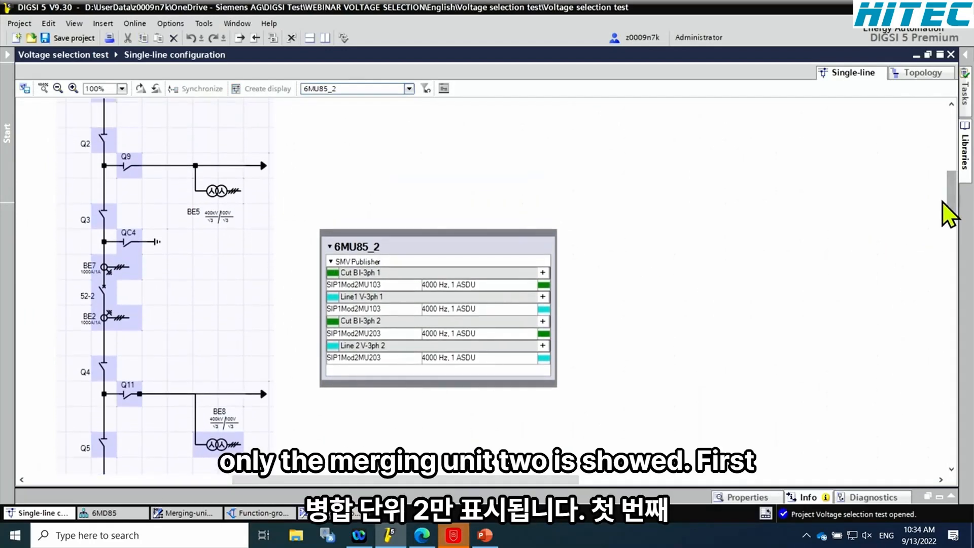
mouse_move(332, 275)
left_mouse_down()
mouse_move(125, 267)
mouse_move(134, 270)
left_mouse_up()
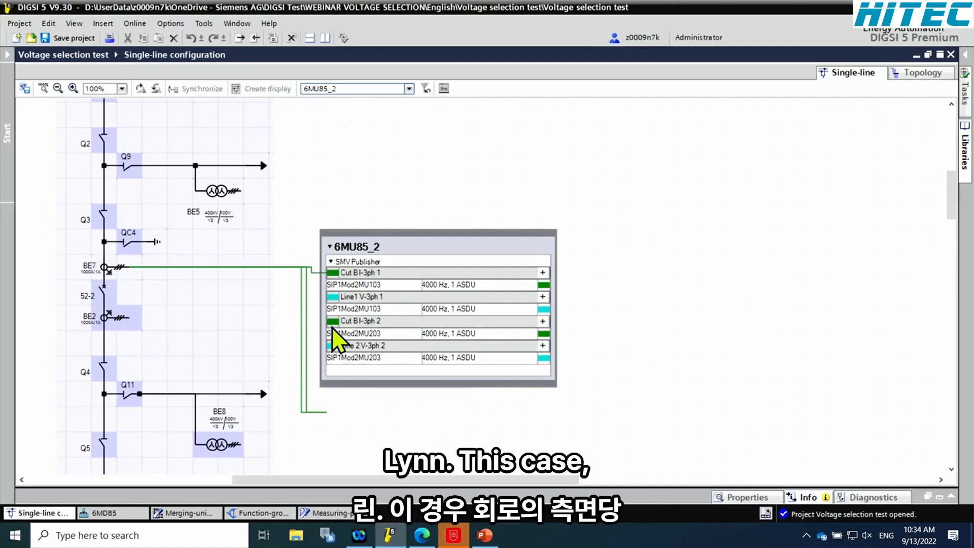
left_click_drag(331, 325, 127, 318)
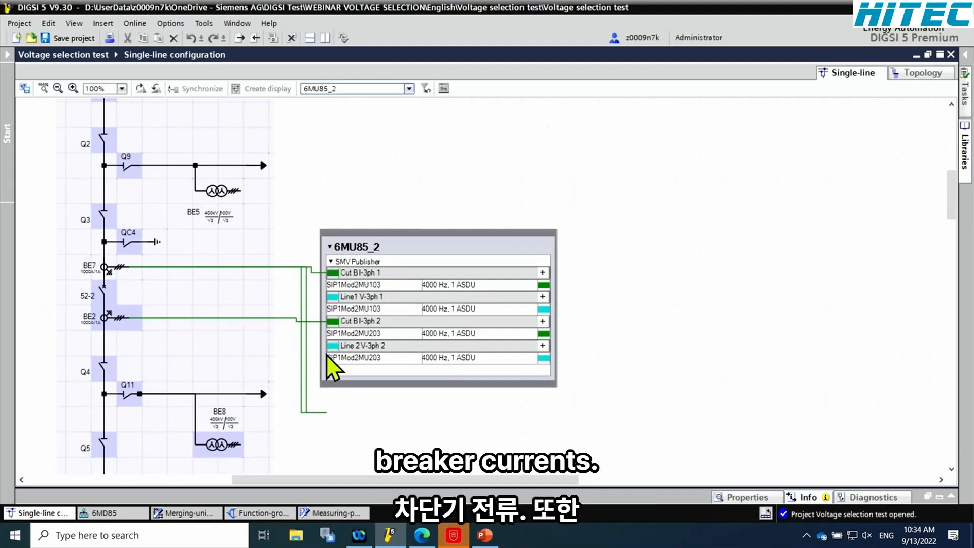
Connect 6MU85_2 points Line1 V-3ph 1 to BE5 and Line 2 V-3ph 2 to BE8, moving the line arrow beyond Q11 beside the device block
left_click(331, 262)
left_click(331, 261)
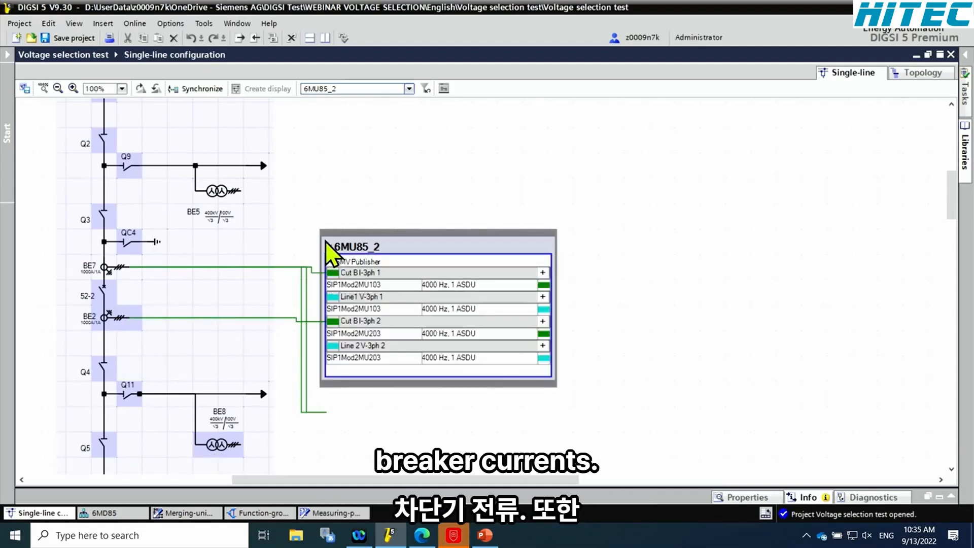
left_click(330, 247)
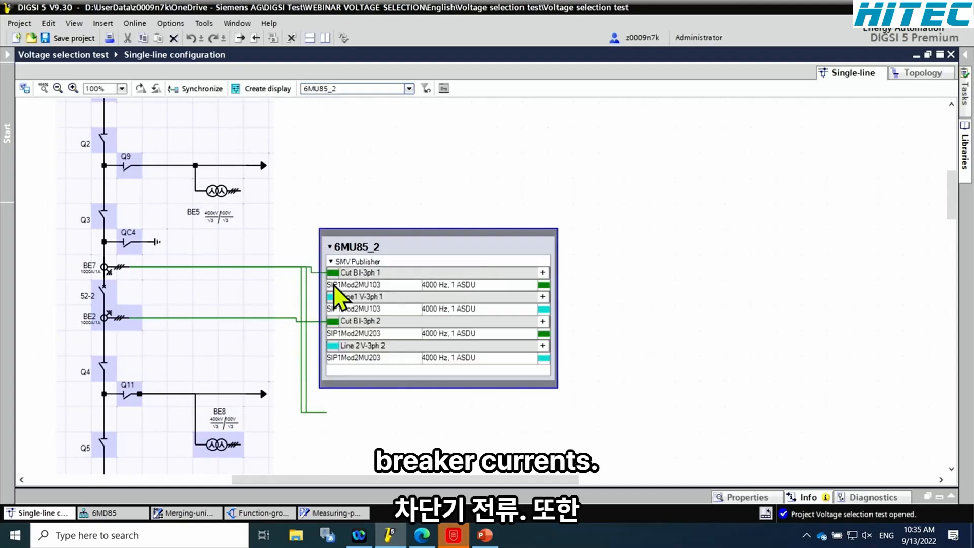
left_click(356, 390)
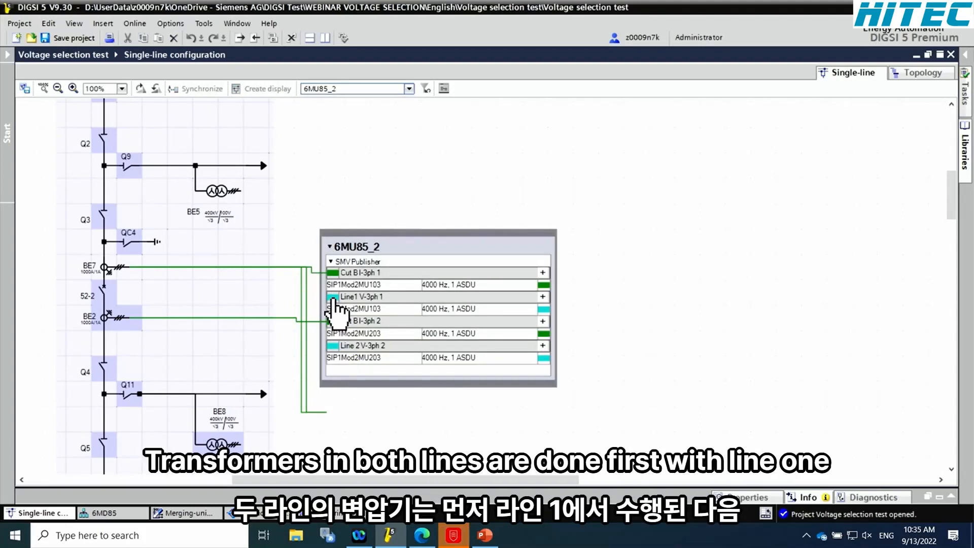
left_click_drag(332, 298, 242, 194)
left_click_drag(333, 347, 263, 395)
left_click_drag(177, 372, 328, 360)
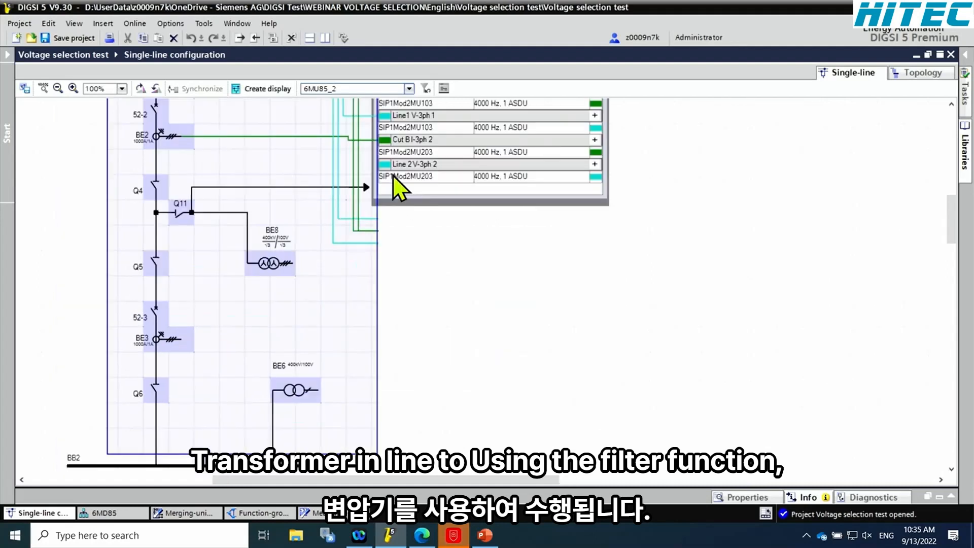
left_click_drag(386, 166, 291, 266)
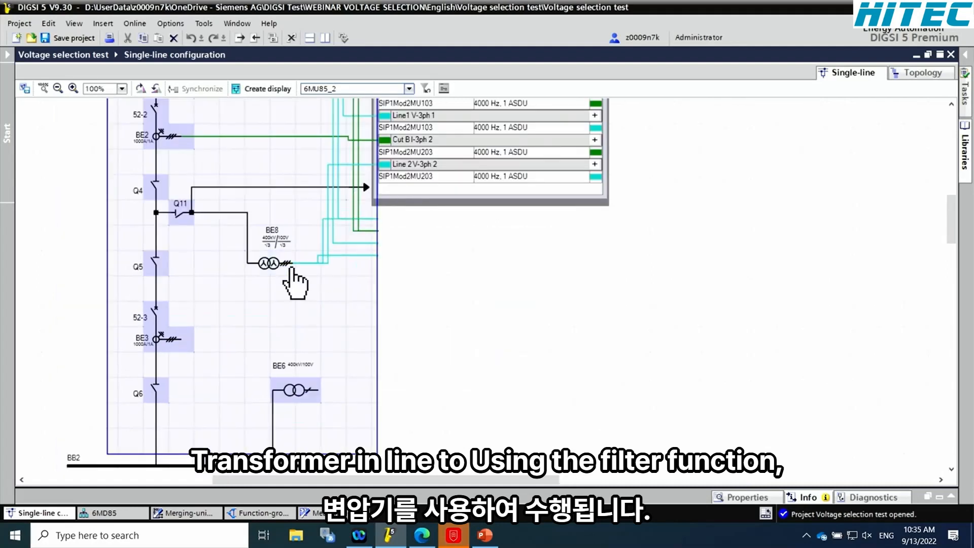
Show all devices in the diagram, review the connections of 6MU85_2 and collapse its block
left_click(410, 89)
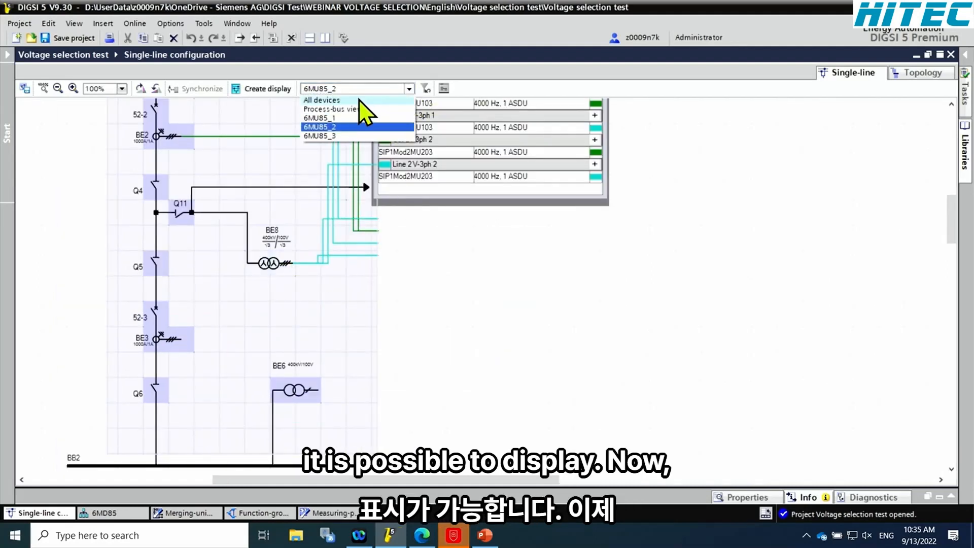
left_click(346, 98)
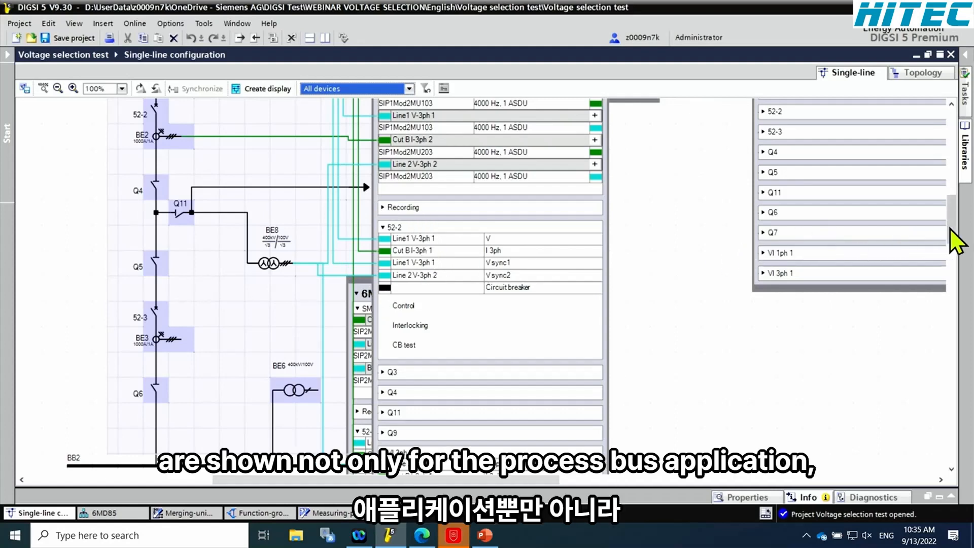
left_click_drag(950, 227, 951, 214)
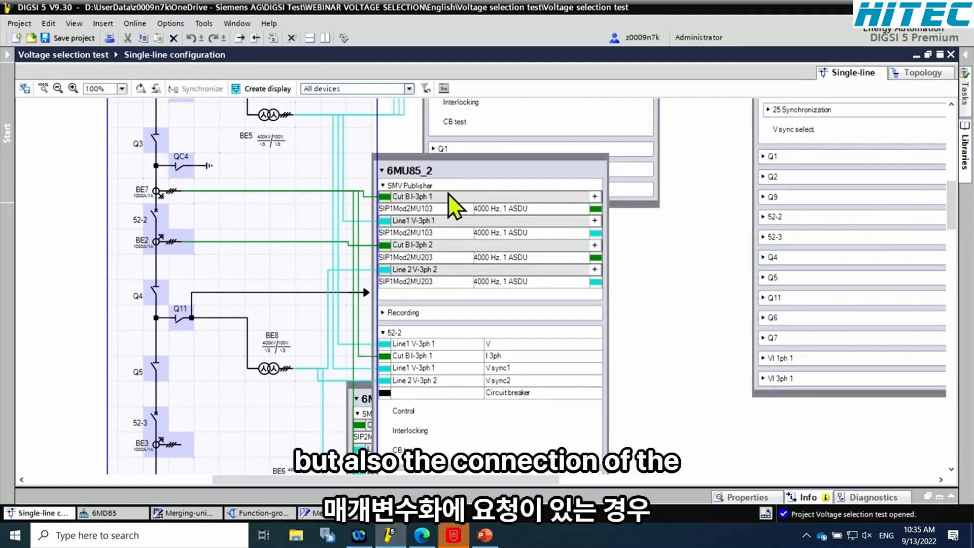
left_click(383, 172)
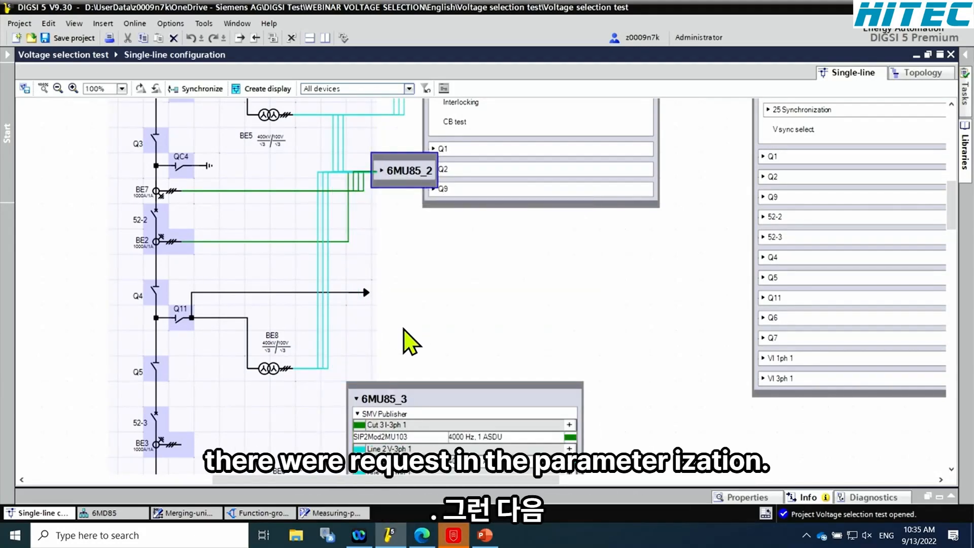
Filter to 6MU85_3, shift its block clear of the bay, and connect Cut 3 I-3ph 1 to BE3, Line 2 V-3ph 1 to BE8, Bus B V-1ph 1 to BE6
left_click(409, 89)
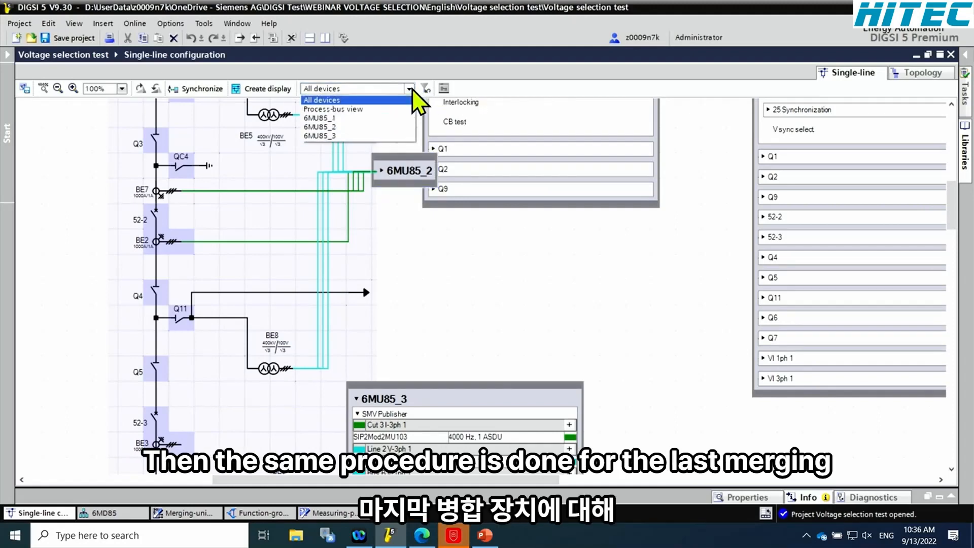
left_click(342, 135)
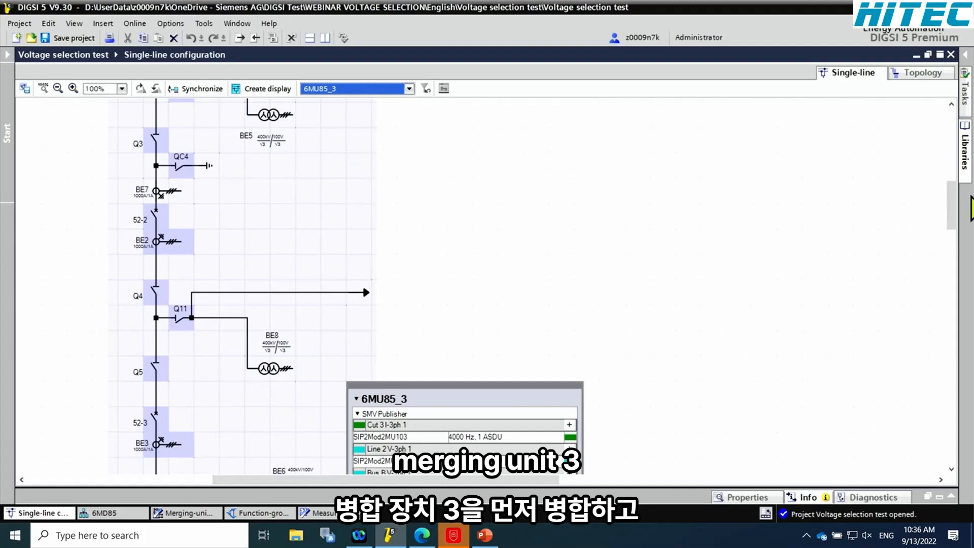
left_click_drag(948, 200, 950, 227)
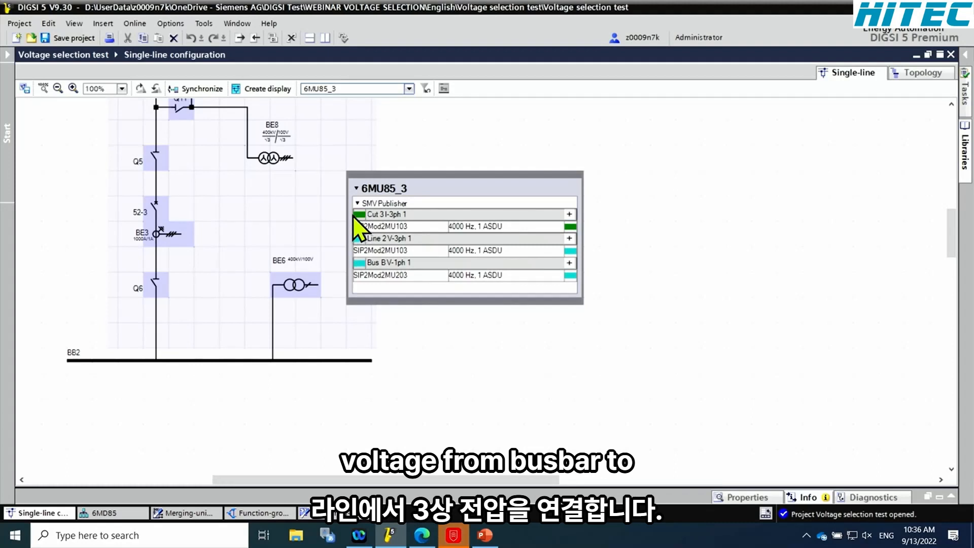
left_click_drag(352, 215, 370, 224)
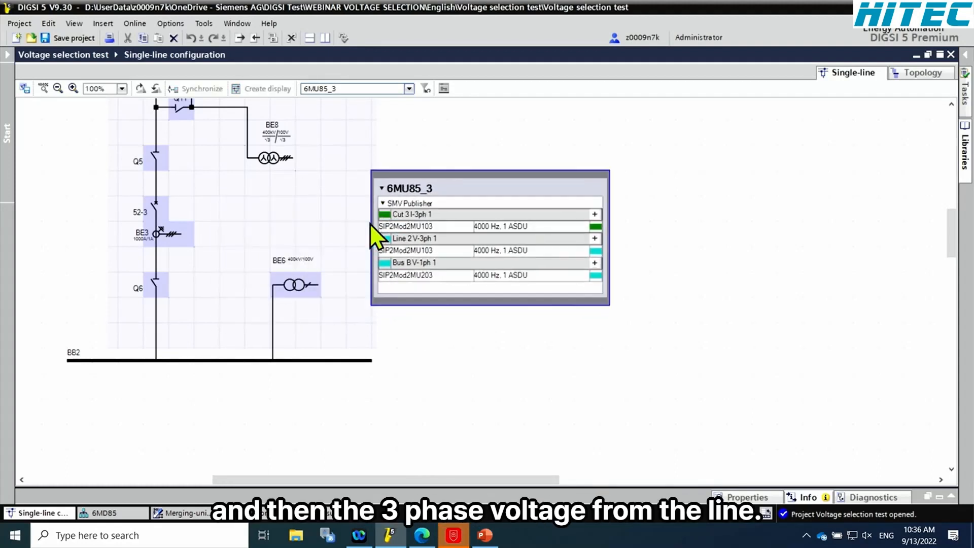
mouse_move(178, 242)
left_mouse_down()
mouse_move(314, 239)
mouse_move(383, 254)
left_mouse_up()
left_click_drag(321, 287, 294, 158)
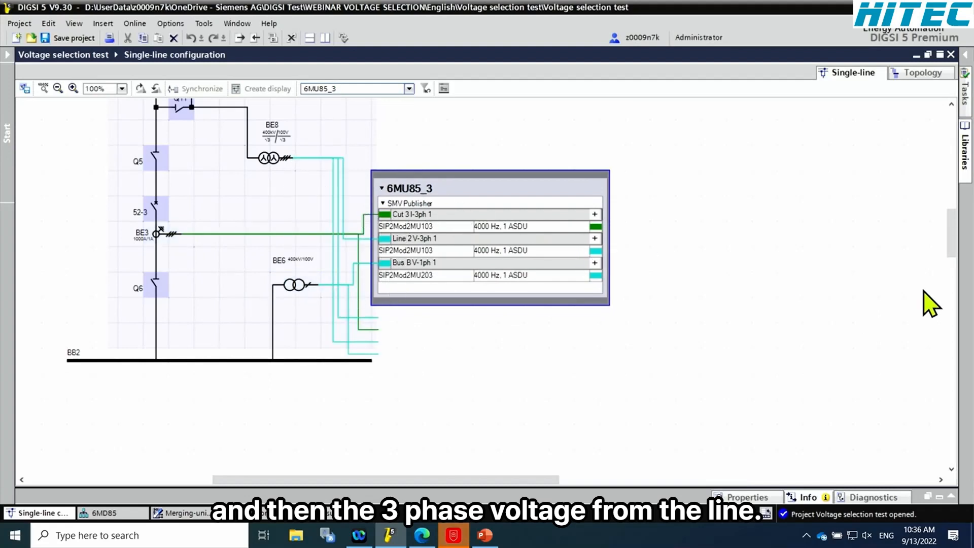
Switch the diagram filter to the process-bus view and move the 6MD85 block down towards 6MU85_2
left_click_drag(955, 253, 941, 181)
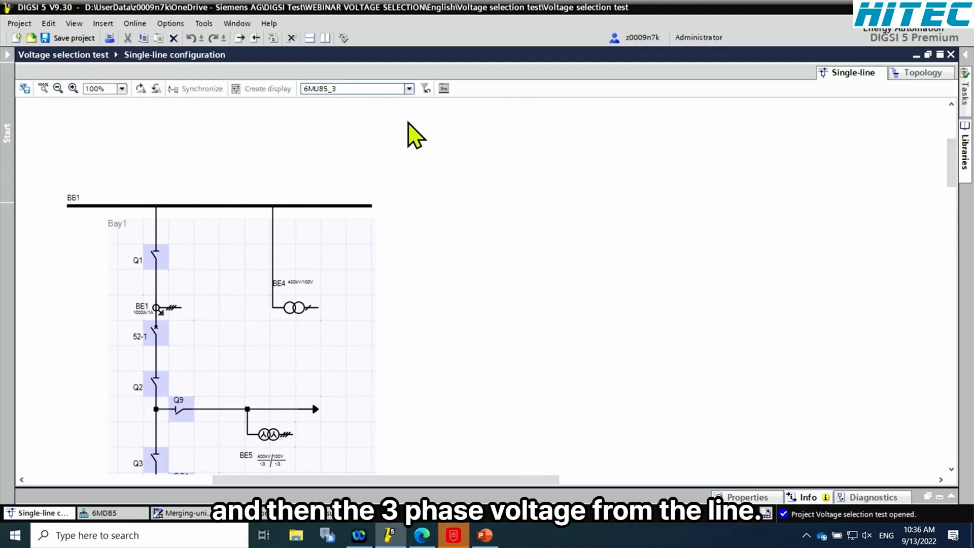
left_click(411, 90)
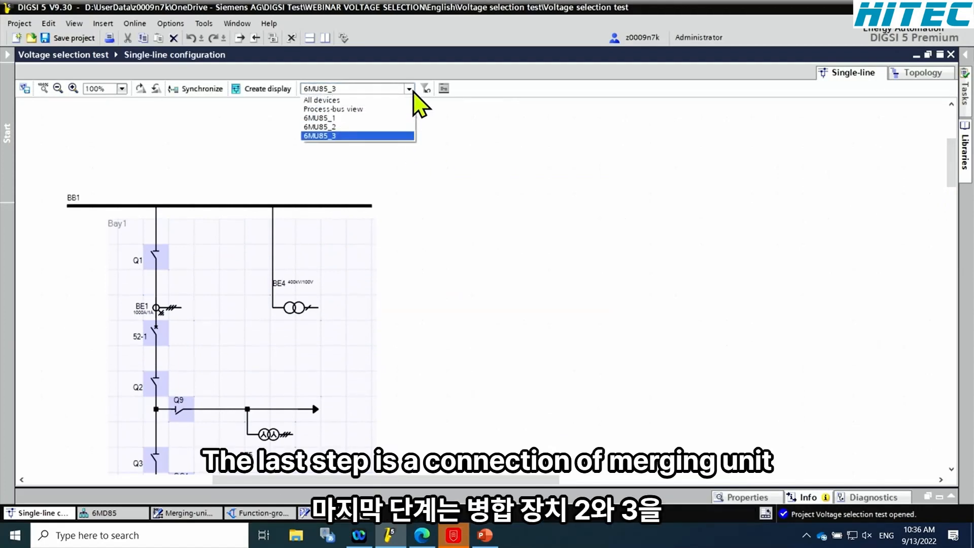
left_click(357, 126)
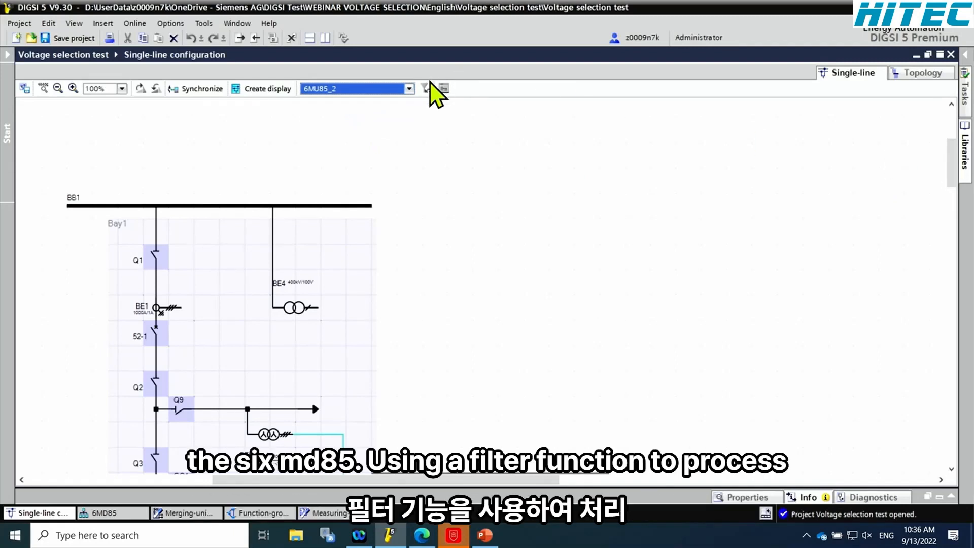
left_click(408, 89)
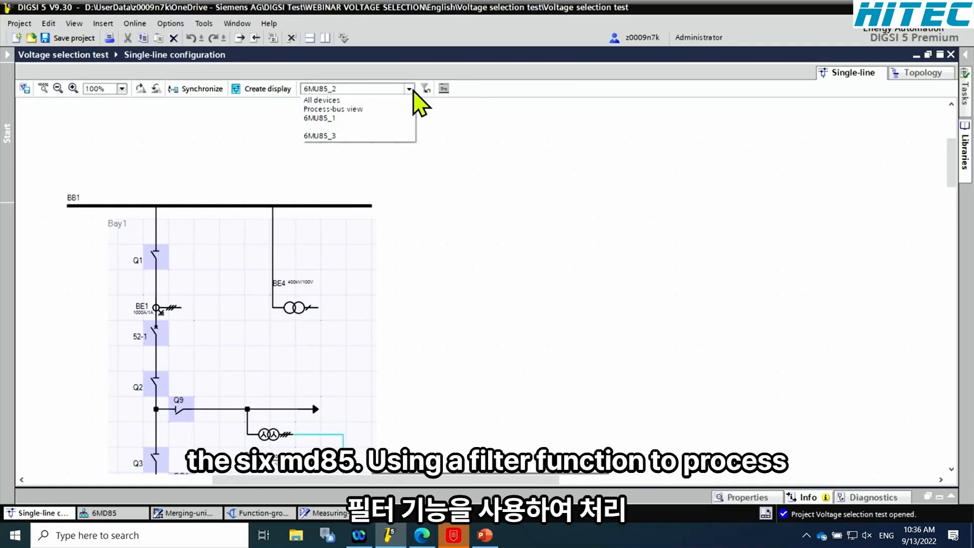
left_click(365, 109)
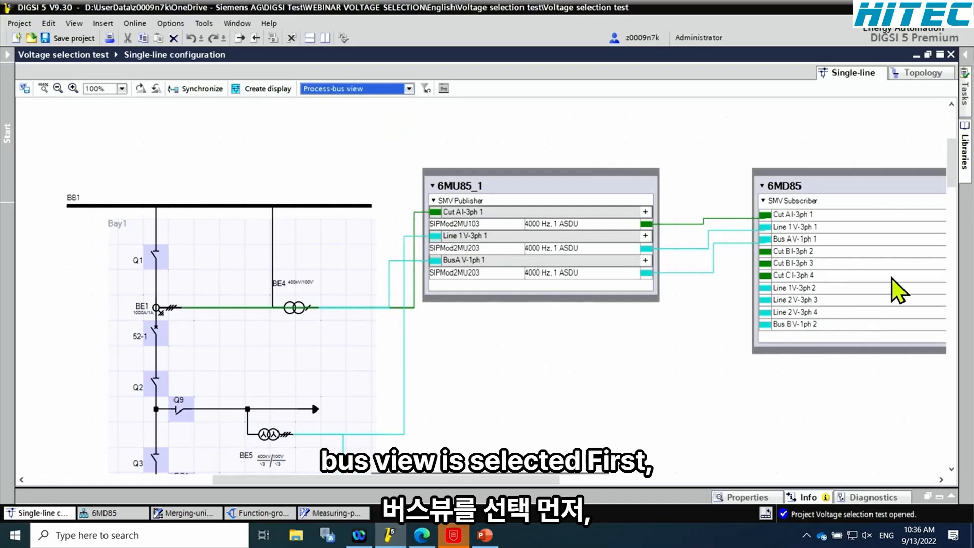
left_click_drag(951, 181, 951, 178)
left_click_drag(869, 191, 886, 333)
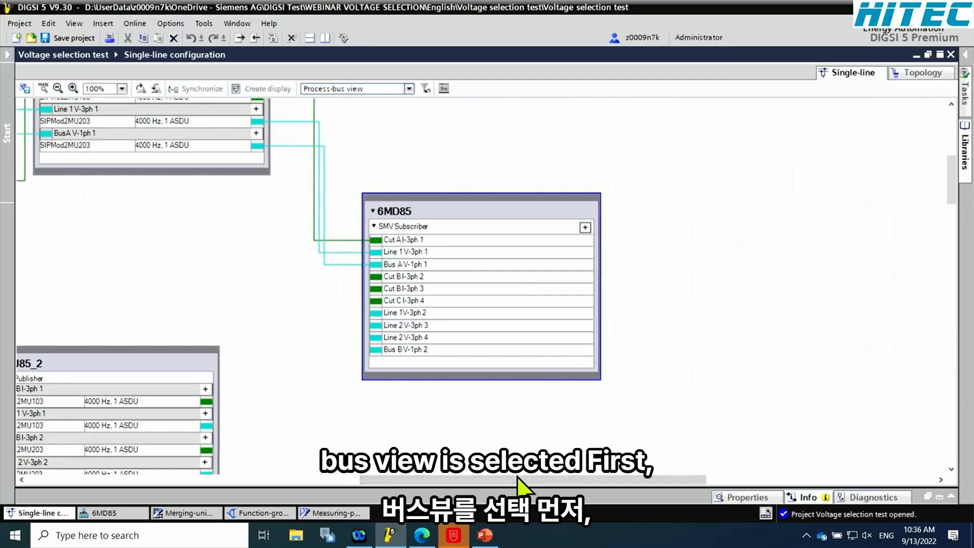
Connect the 6MU85_2 outputs to 6MD85 subscriber points Cut B I-3ph 2, Cut B I-3ph 3, Line 1 V-3ph 2 and Line 2 V-3ph 3
left_click_drag(583, 479, 510, 479)
scroll(953, 195, "down", 3)
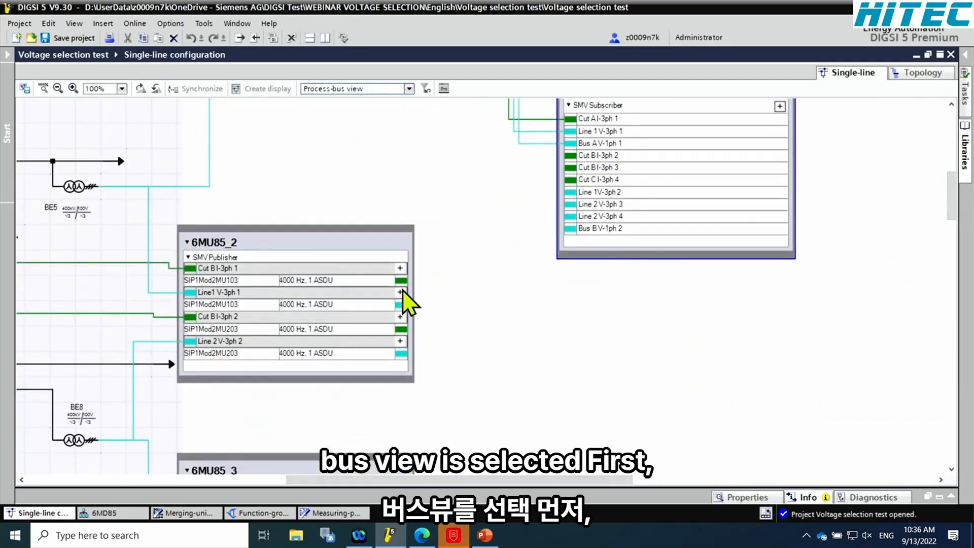
left_click_drag(404, 280, 567, 155)
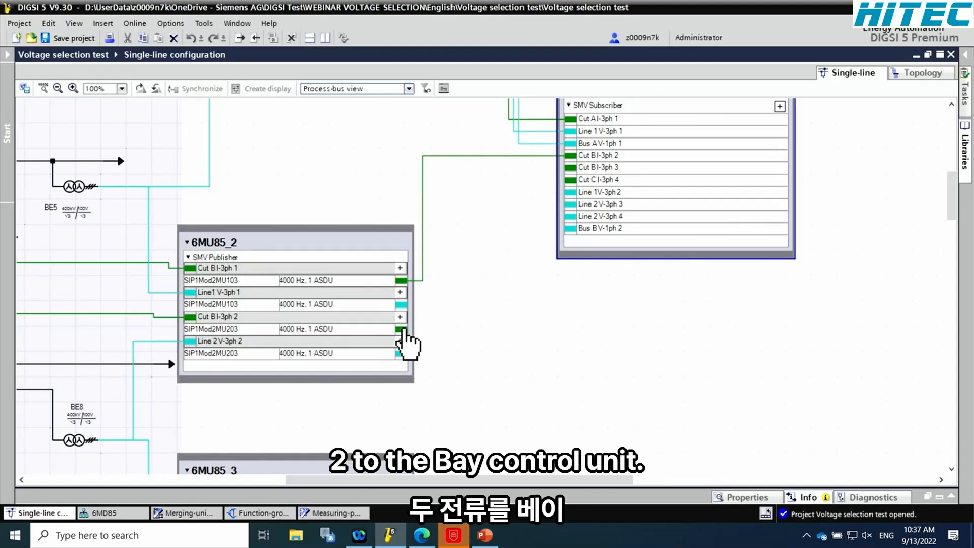
left_click_drag(404, 329, 570, 169)
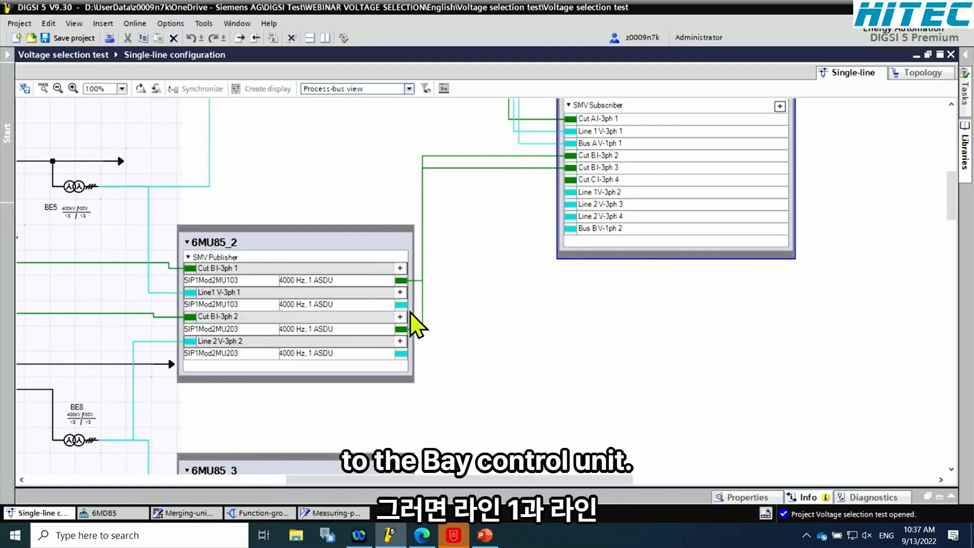
left_click_drag(401, 304, 567, 192)
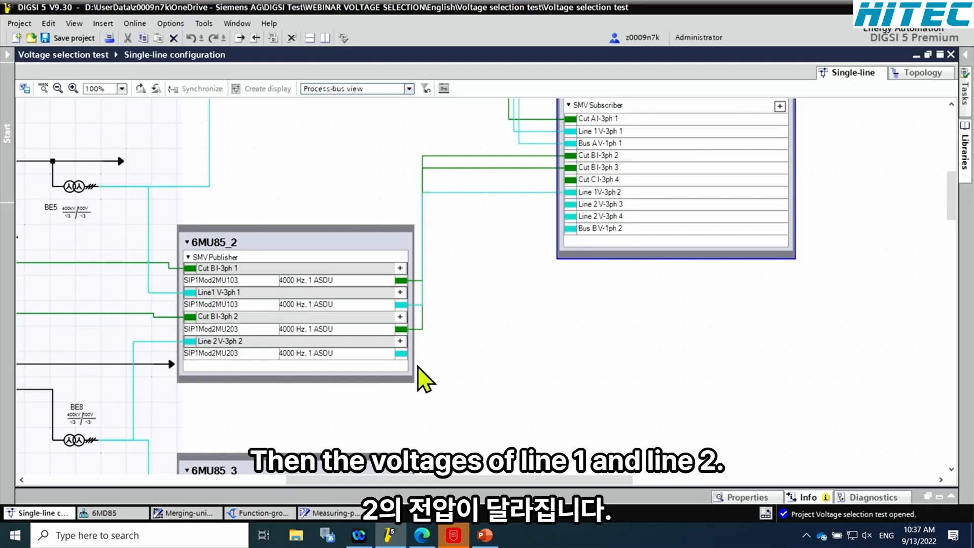
left_click_drag(400, 353, 568, 204)
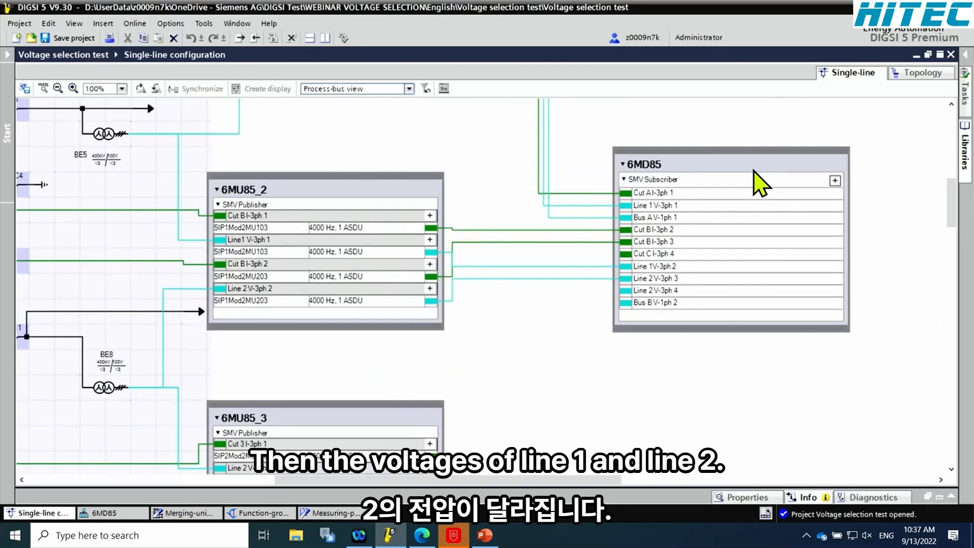
Move the 6MD85 block down and connect the 6MU85_3 outputs to its subscriber points Cut C I-3ph 4, Line 2 V-3ph 4 and Bus B V-1ph 2
left_click_drag(754, 183, 770, 313)
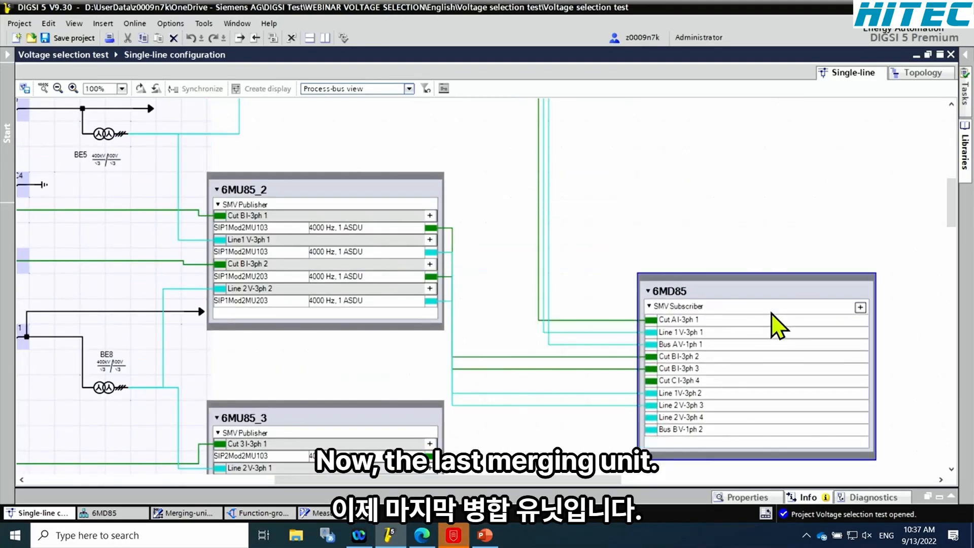
left_click_drag(952, 211, 951, 241)
left_click_drag(430, 231, 651, 156)
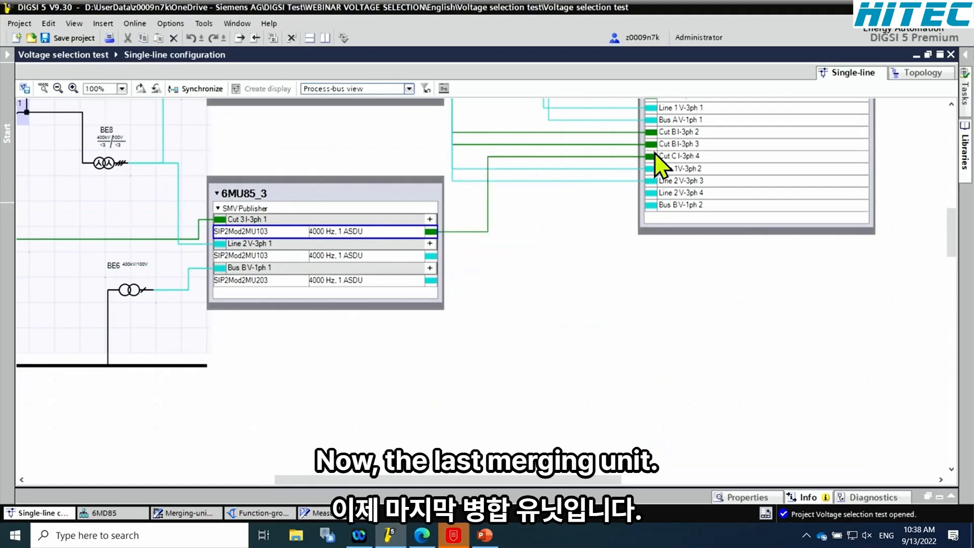
left_click_drag(431, 255, 662, 194)
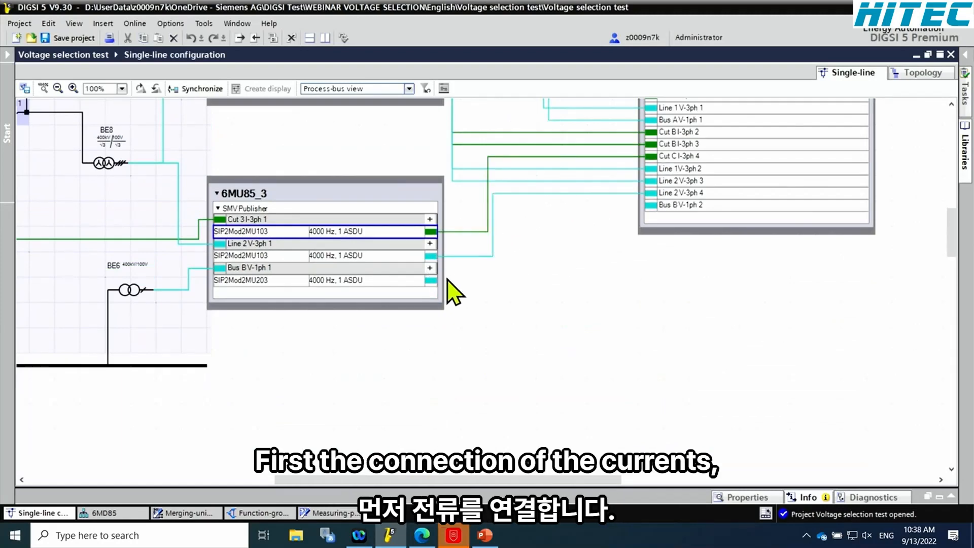
left_click_drag(430, 282, 658, 206)
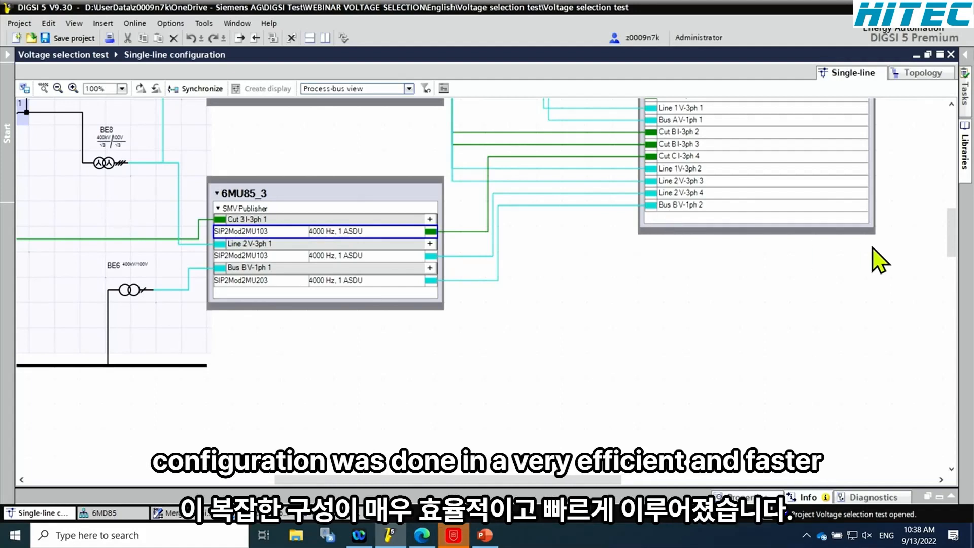
left_click_drag(949, 239, 952, 191)
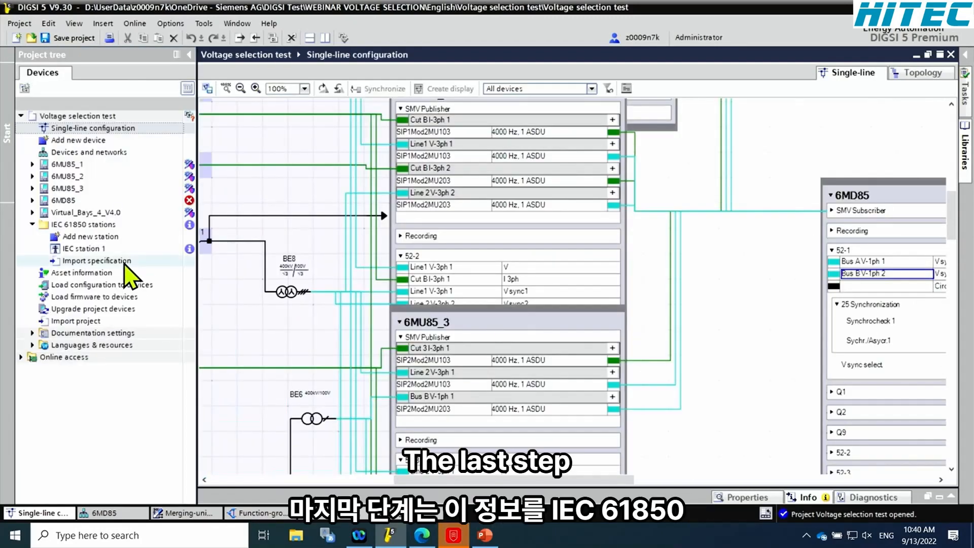
Export the changes of IEC station 1 to the IEC 61850 System Configurator and close the validation report
left_click(100, 248)
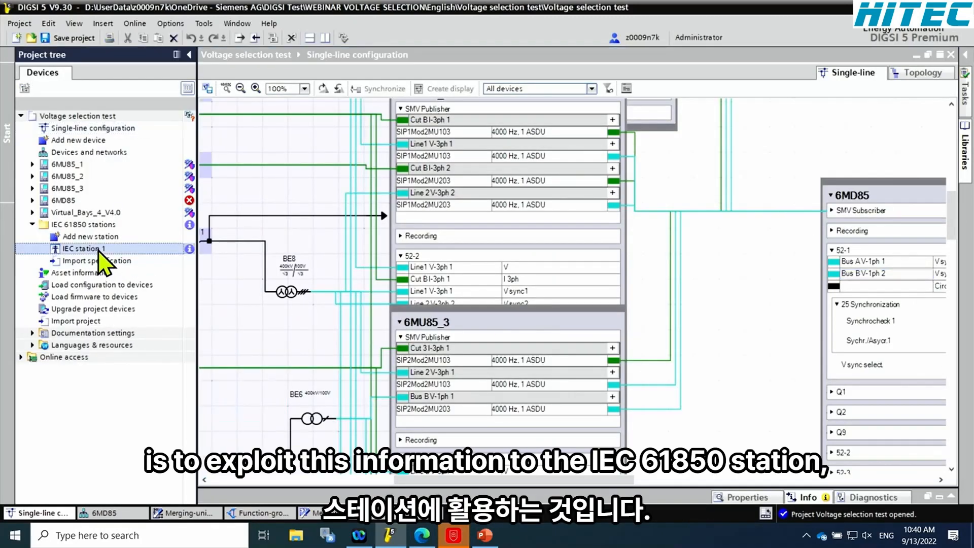
right_click(98, 249)
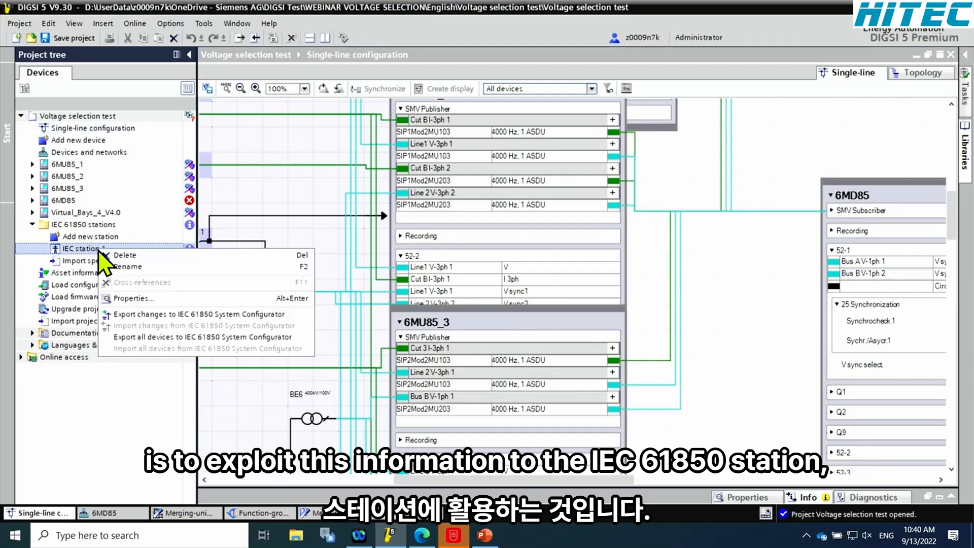
left_click(159, 315)
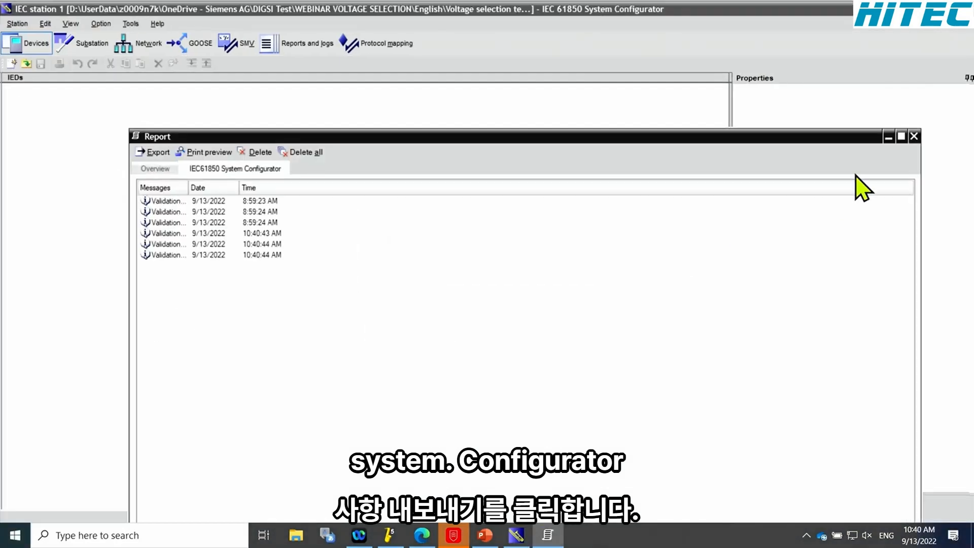
left_click(913, 136)
Show the station's GOOSE messages and expand the GOOSE application to review its datasets
left_click(193, 50)
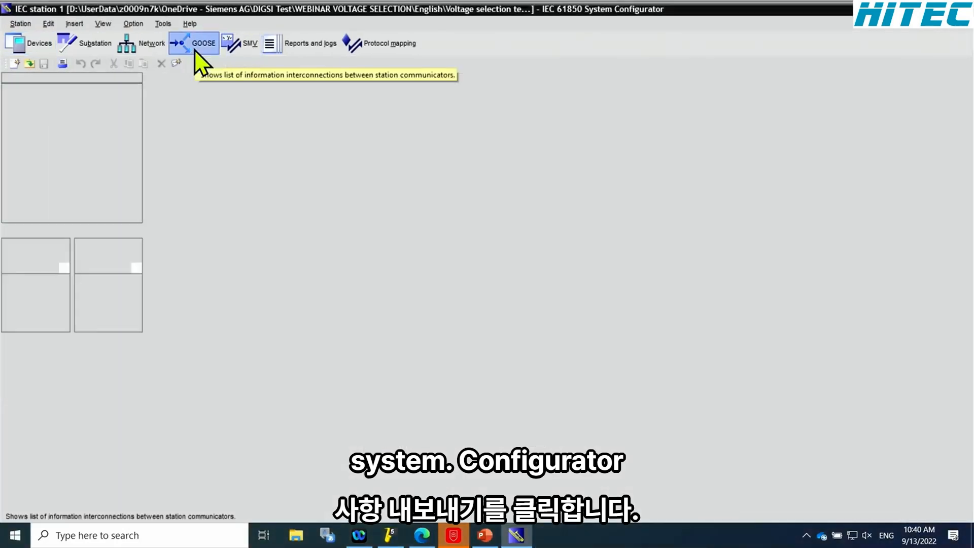
left_click(21, 126)
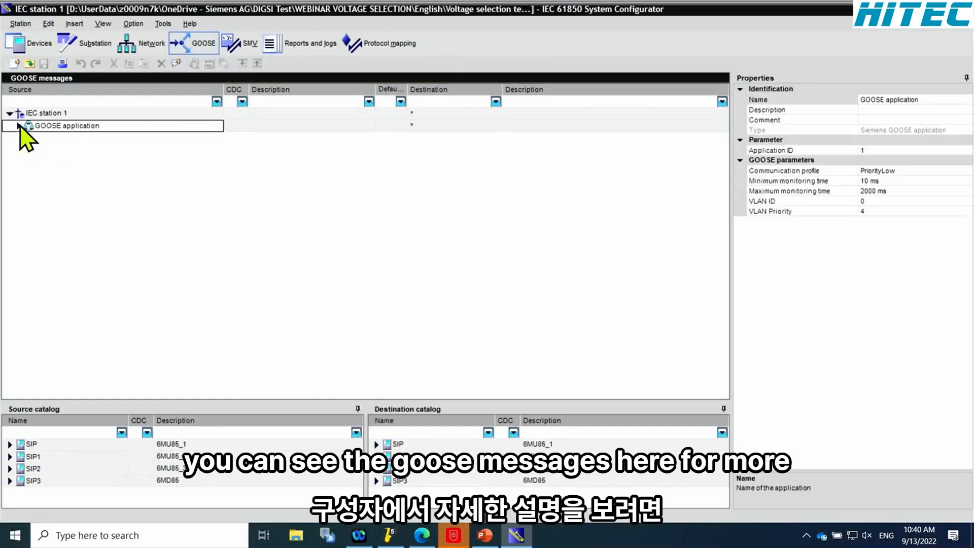
left_click(19, 126)
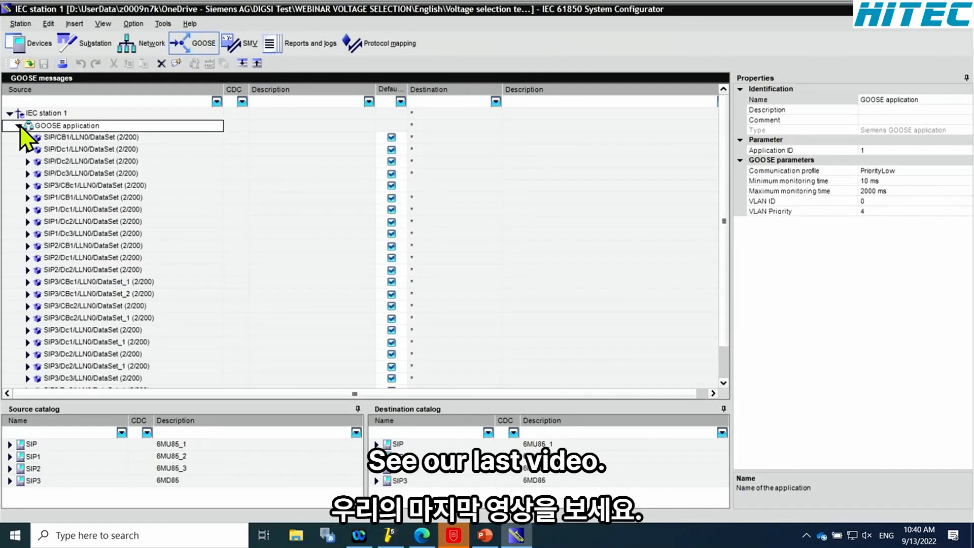
Show the SMV messages, expand the SIP/Mod2_MU1 dataset, and run SMV Mapping Through Topology on IEC station 1
left_click(247, 44)
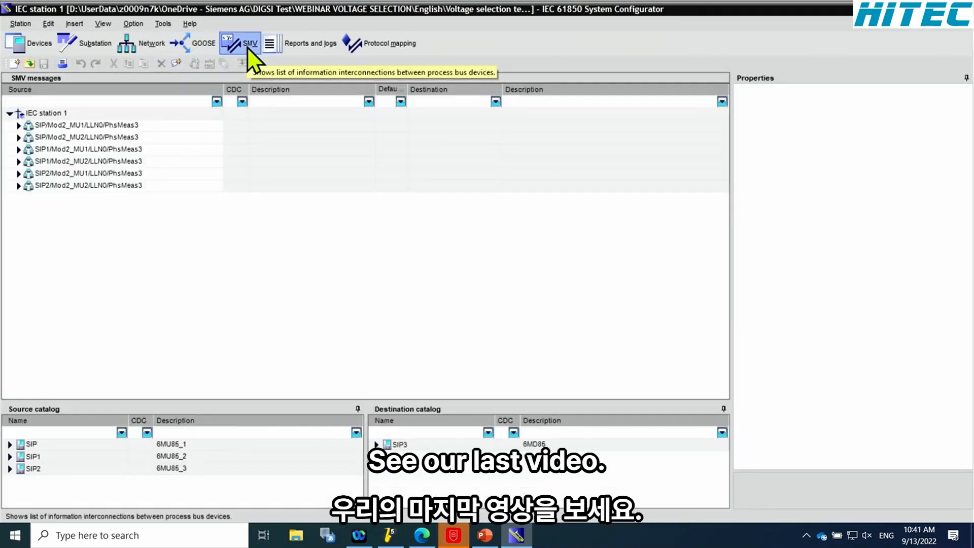
left_click(19, 125)
left_click(25, 138)
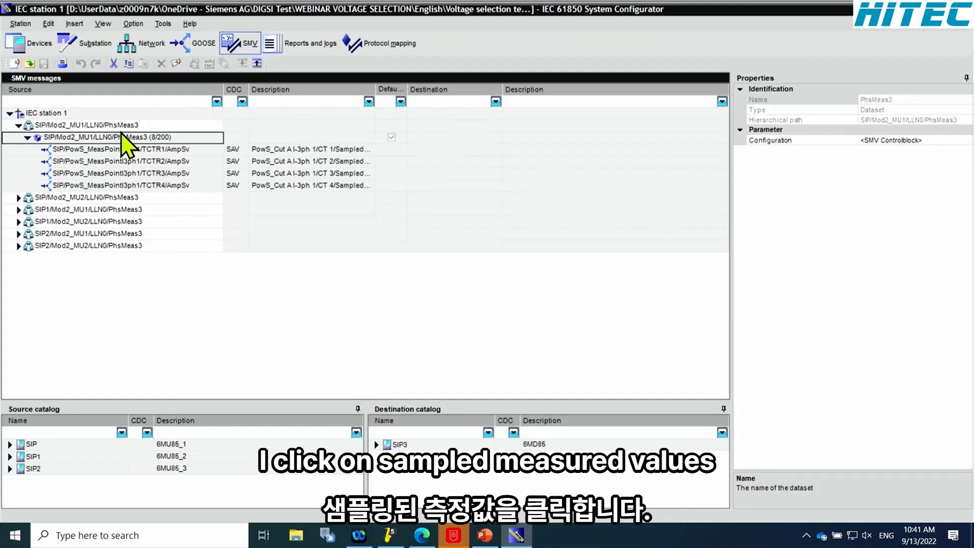
right_click(91, 116)
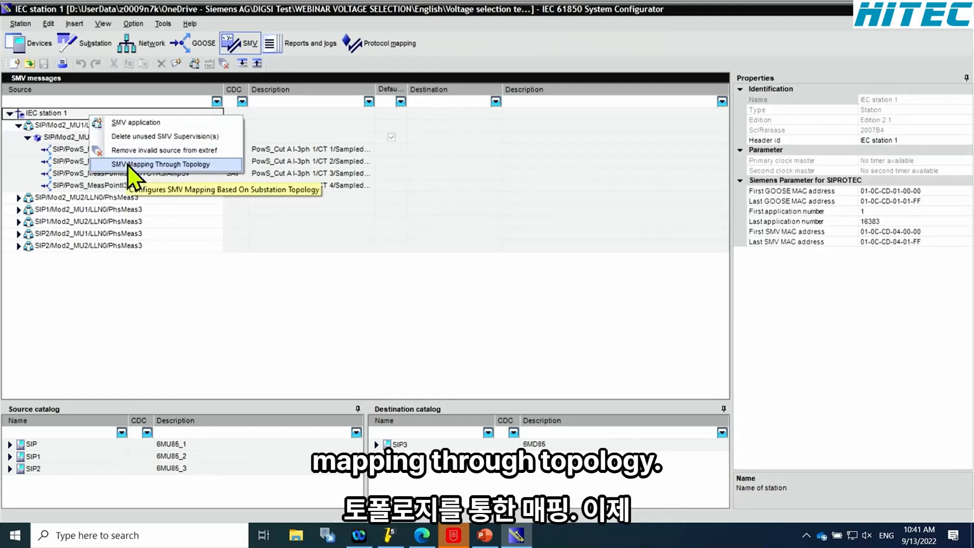
left_click(149, 164)
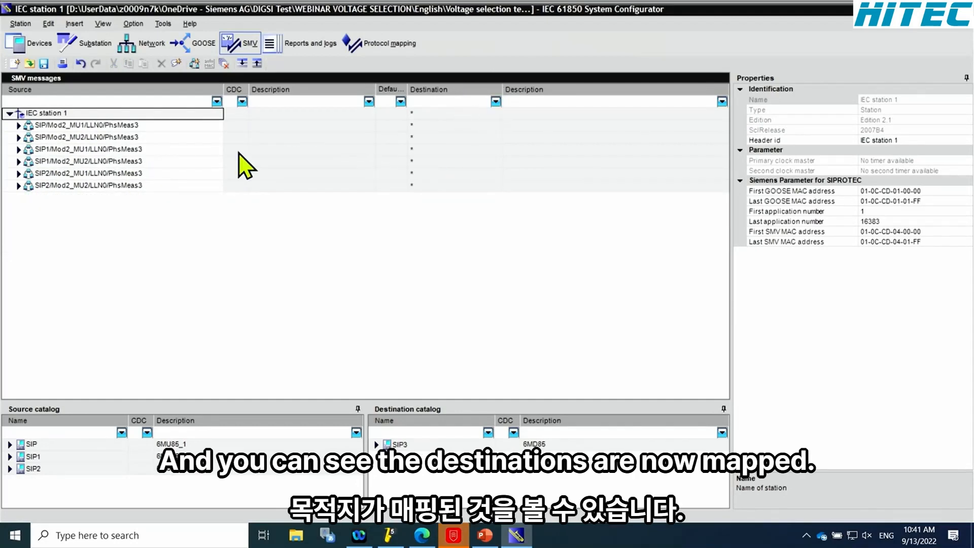
Check the mapped SIP/Mod2_MU1 dataset, collapse it, and save the station configuration
left_click(27, 138)
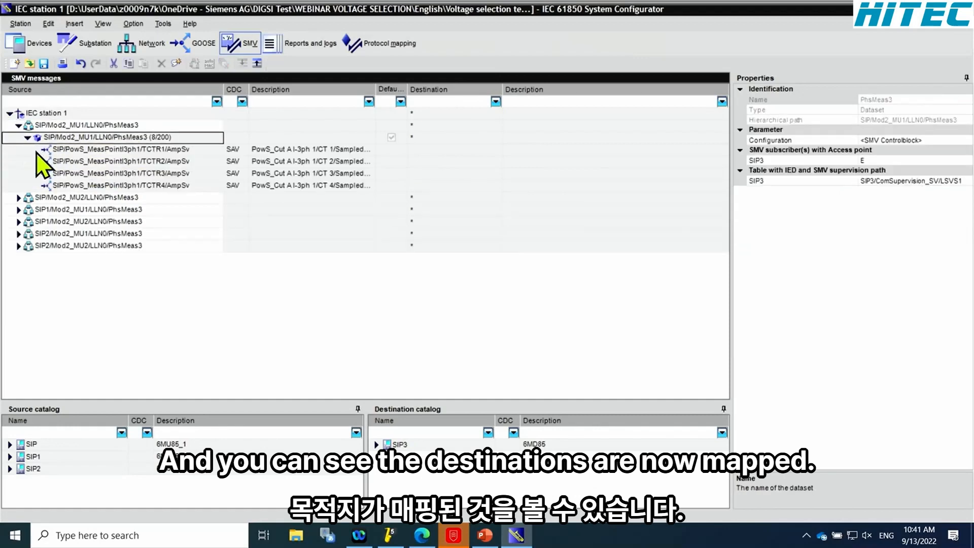
left_click(28, 138)
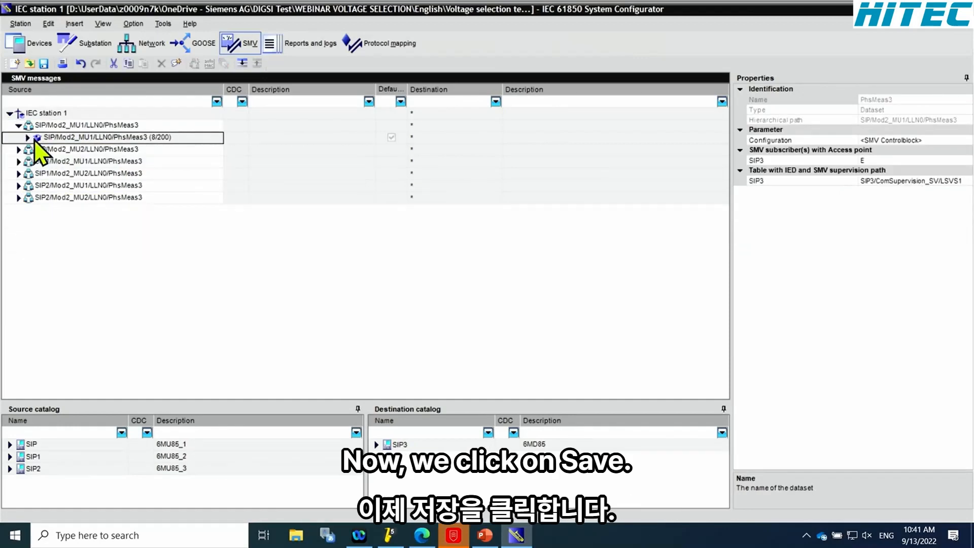
left_click(44, 64)
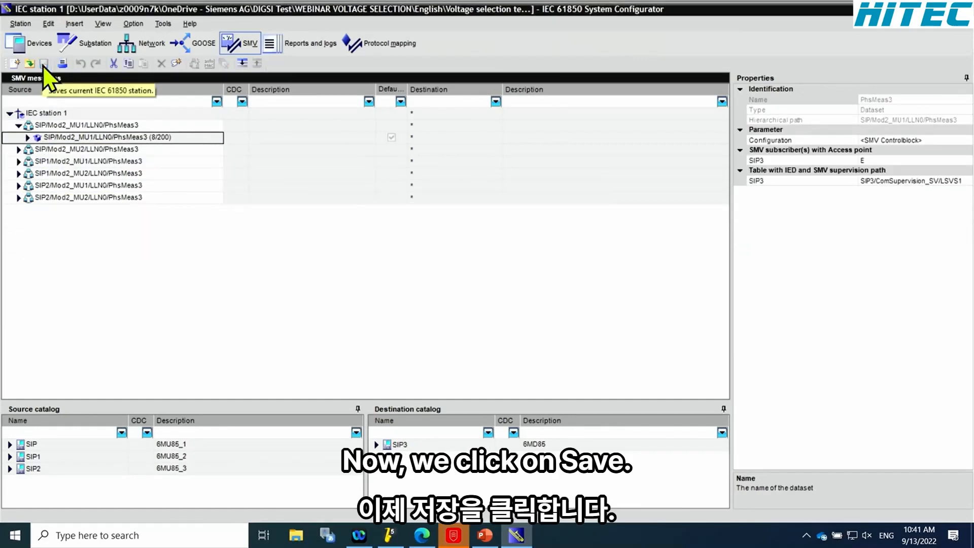
Switch back to DIGSI 5 and select IEC station 1 in the project tree
left_click(388, 533)
left_click(95, 248)
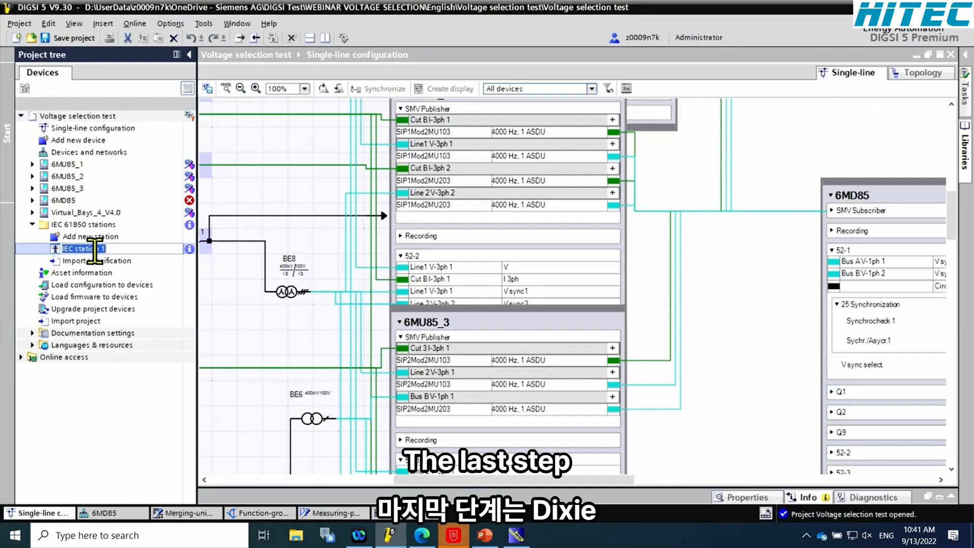